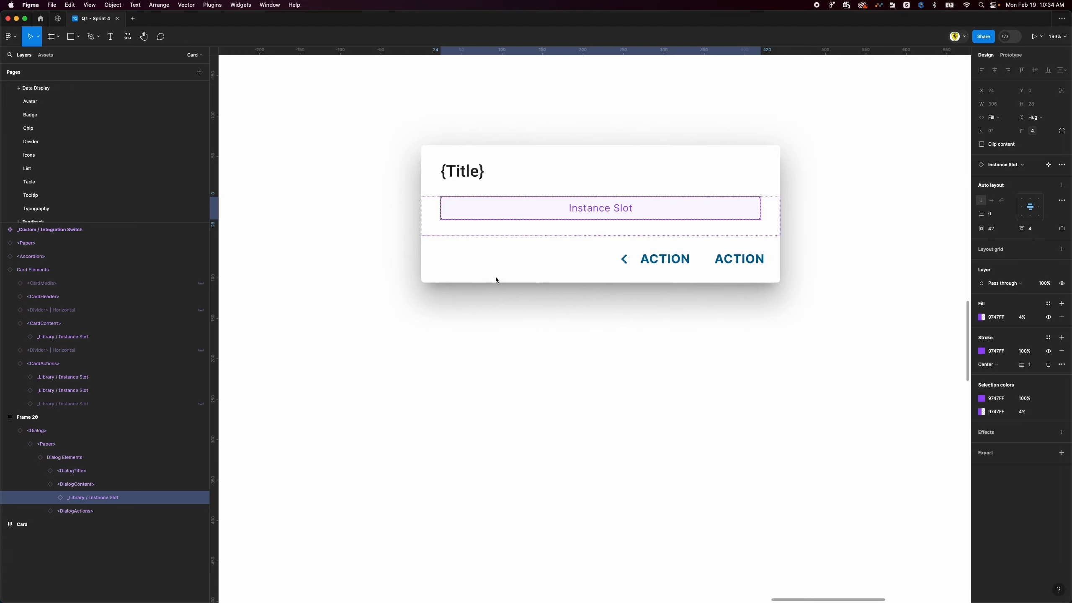
{"action": "left_click", "coordinate": [506, 263]}
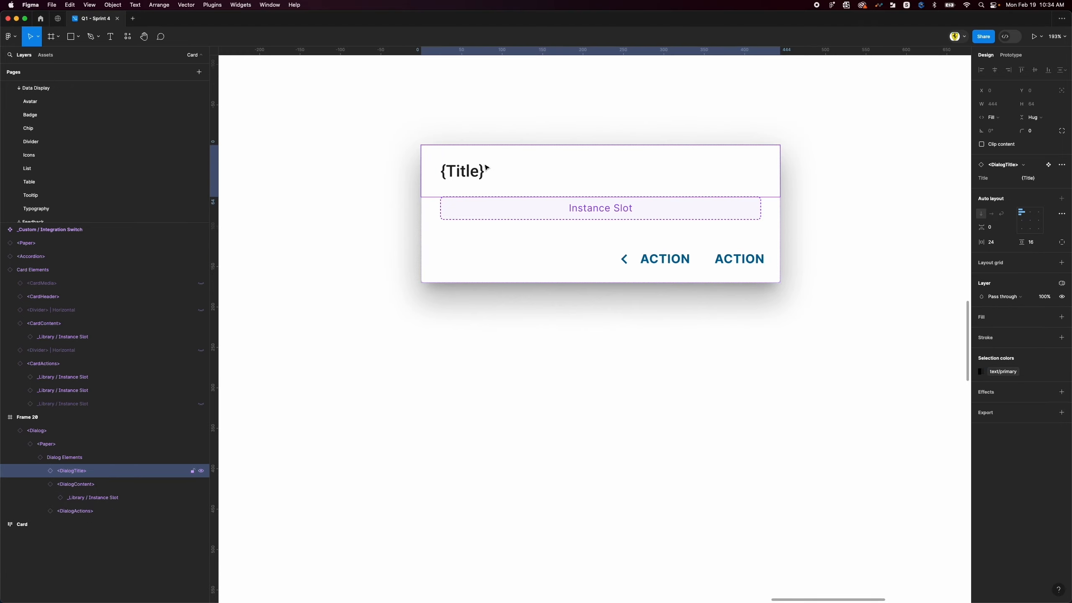
{"action": "left_click", "coordinate": [584, 230]}
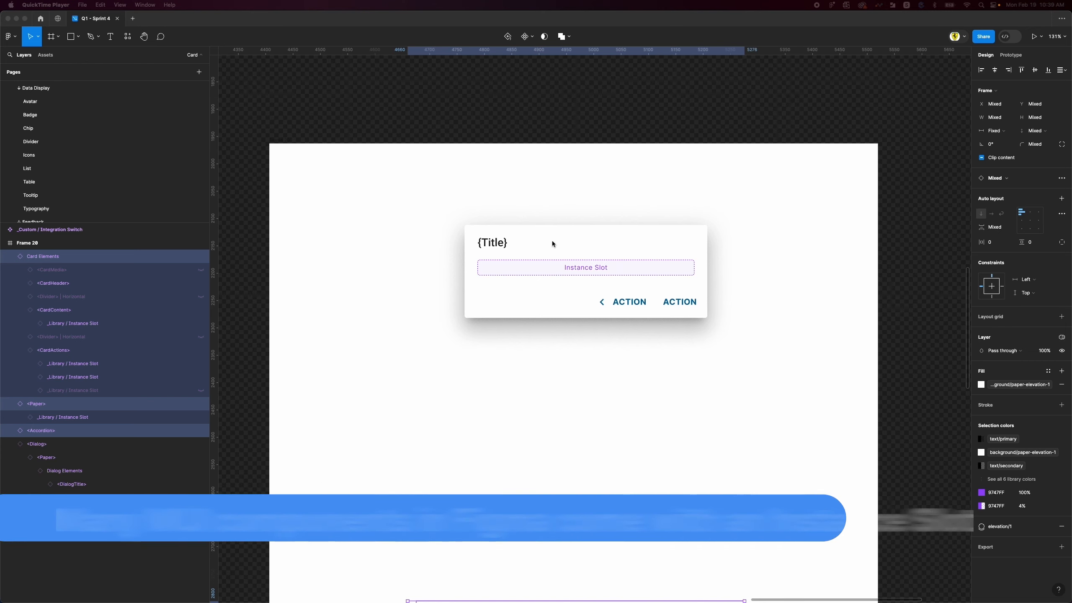
{"action": "left_click", "coordinate": [597, 325]}
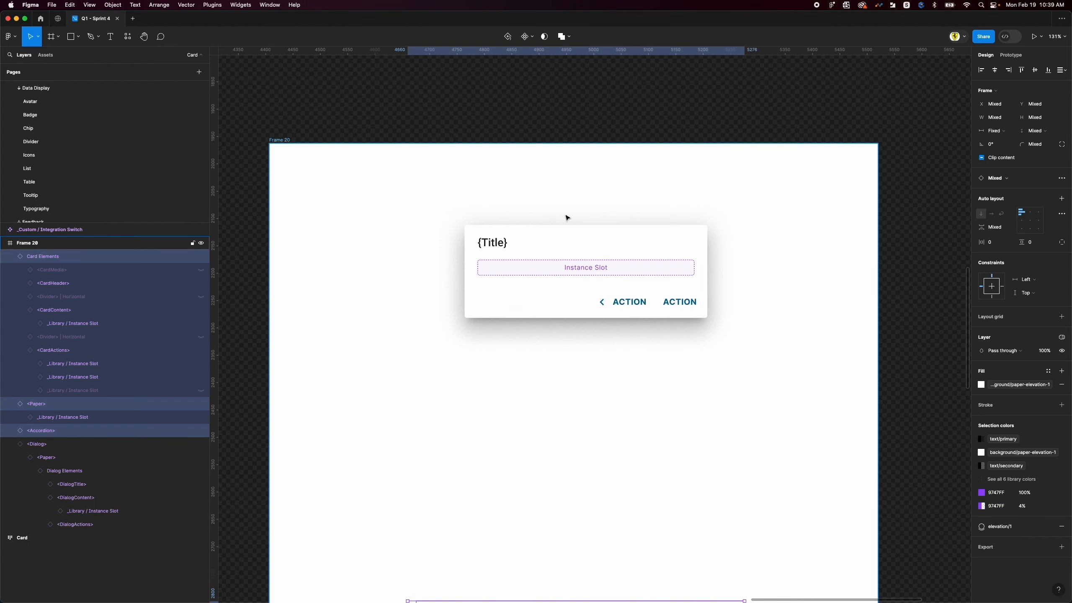
Move the accordion up beneath the dialog to about X 279, Y 389, and the Paper component below it to about X 295, Y 551
{"action": "scroll", "coordinate": [567, 215], "scroll_direction": "down", "scroll_amount": 3}
{"action": "left_click", "coordinate": [683, 469]}
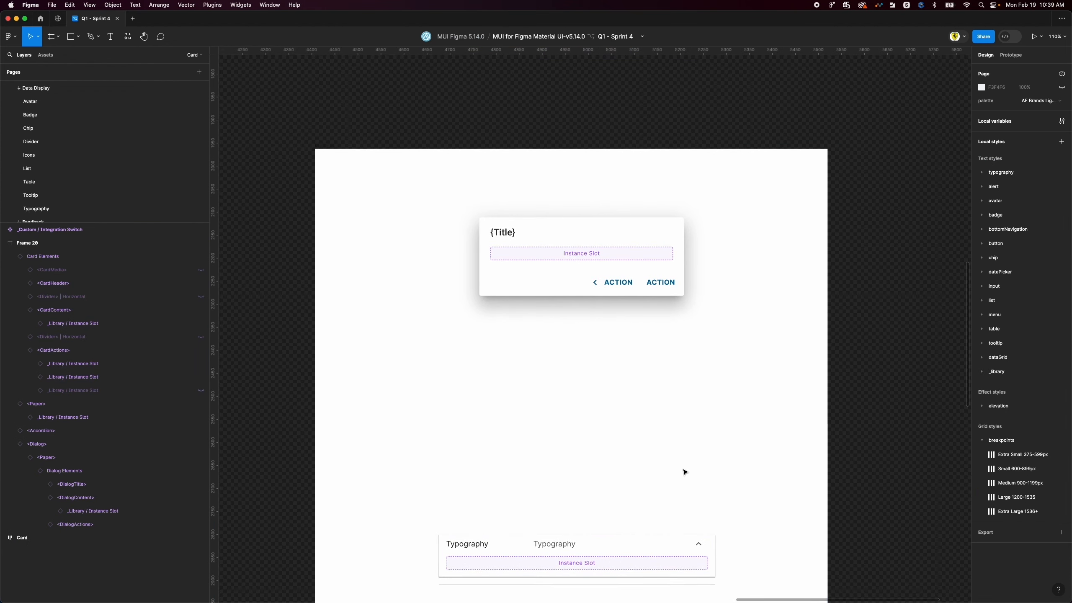
{"action": "left_click_drag", "start_coordinate": [642, 564], "coordinate": [646, 337]}
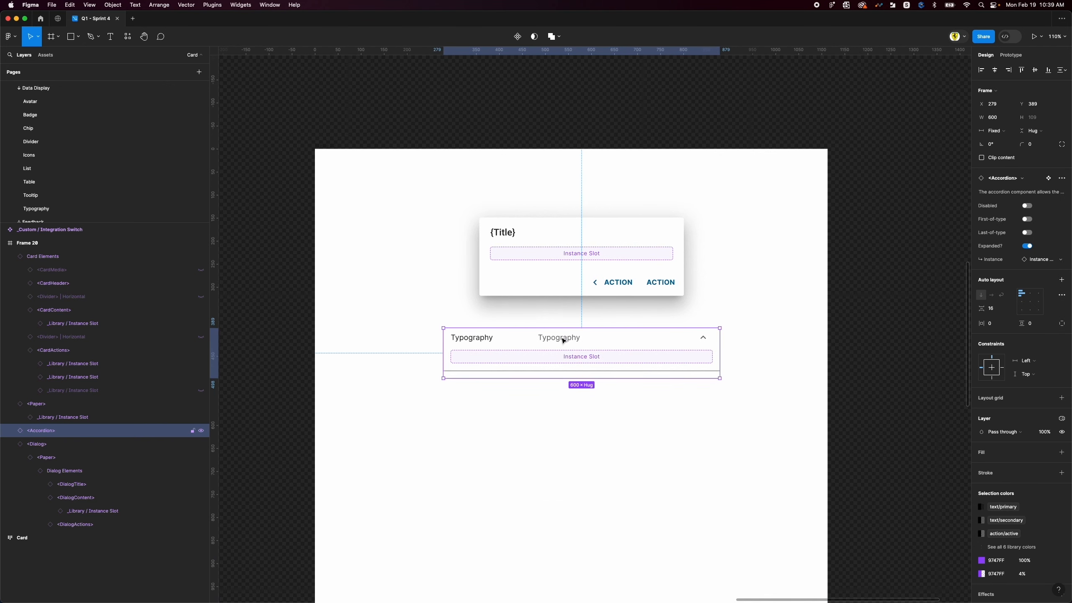
{"action": "scroll", "coordinate": [638, 399], "scroll_direction": "down", "scroll_amount": 4}
{"action": "scroll", "coordinate": [638, 403], "scroll_direction": "down", "scroll_amount": 2}
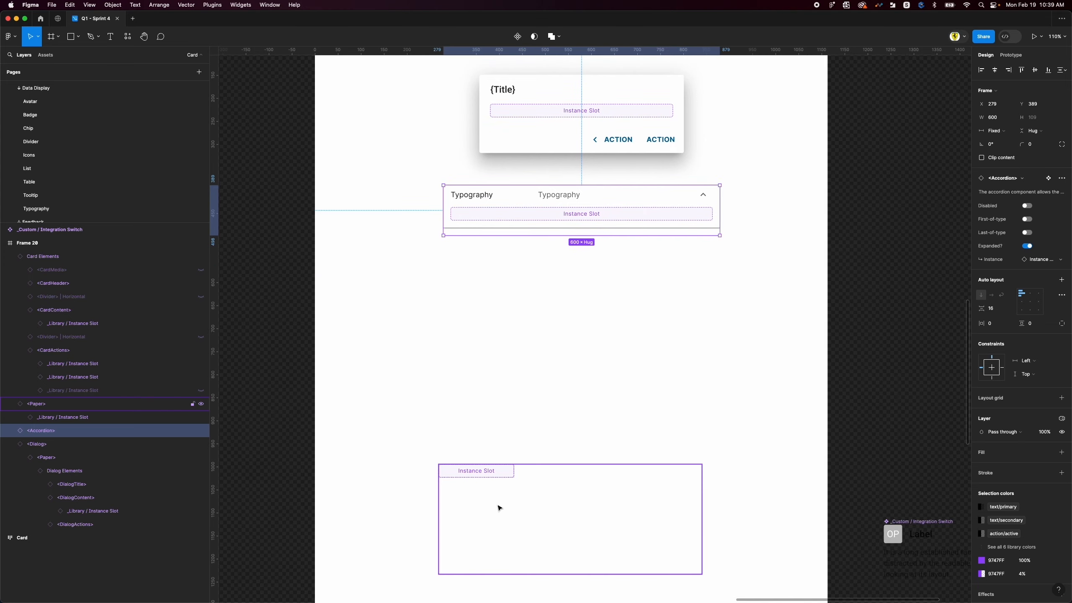
{"action": "left_click_drag", "start_coordinate": [497, 507], "coordinate": [568, 312]}
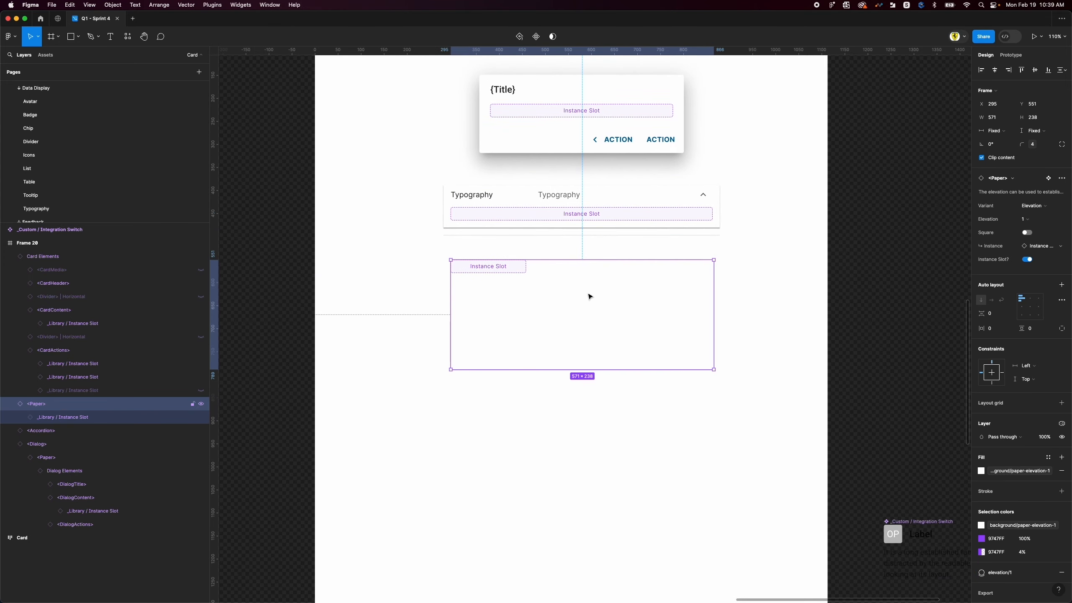
{"action": "scroll", "coordinate": [598, 294], "scroll_direction": "up", "scroll_amount": 3}
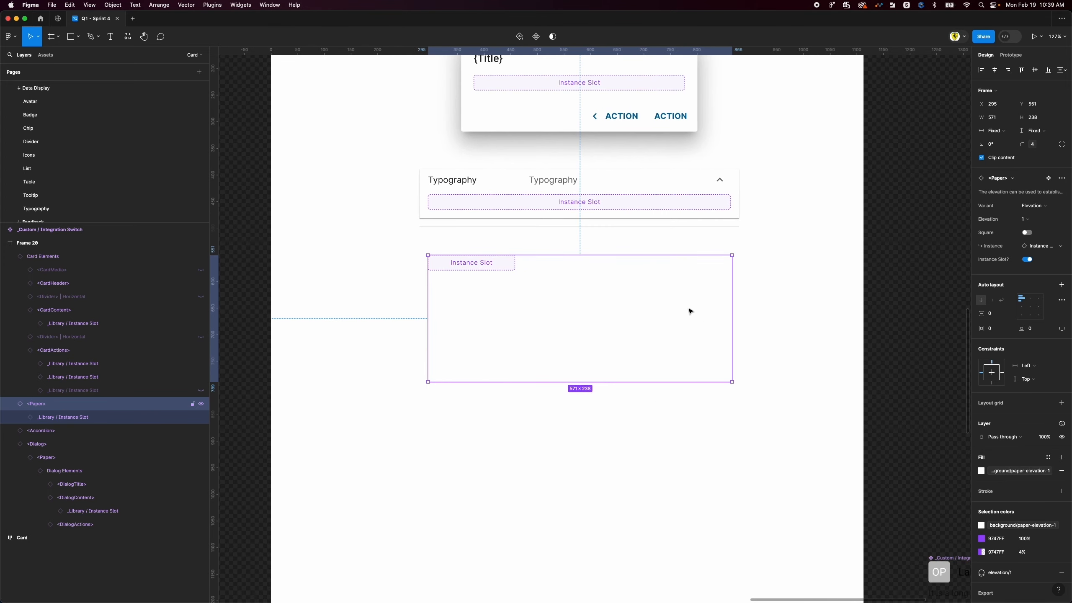
Move the Card Elements instance up beneath the Paper component, to about X 289, Y 894
{"action": "left_click", "coordinate": [512, 265]}
{"action": "scroll", "coordinate": [540, 511], "scroll_direction": "down", "scroll_amount": 5}
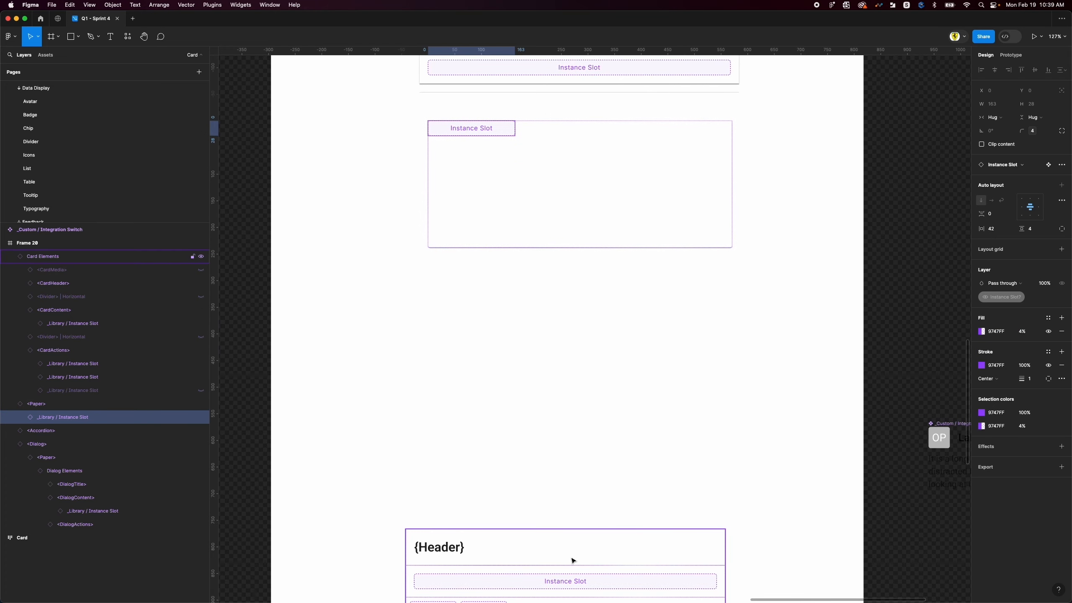
{"action": "left_click_drag", "start_coordinate": [569, 558], "coordinate": [612, 352]}
{"action": "scroll", "coordinate": [613, 352], "scroll_direction": "up", "scroll_amount": 3}
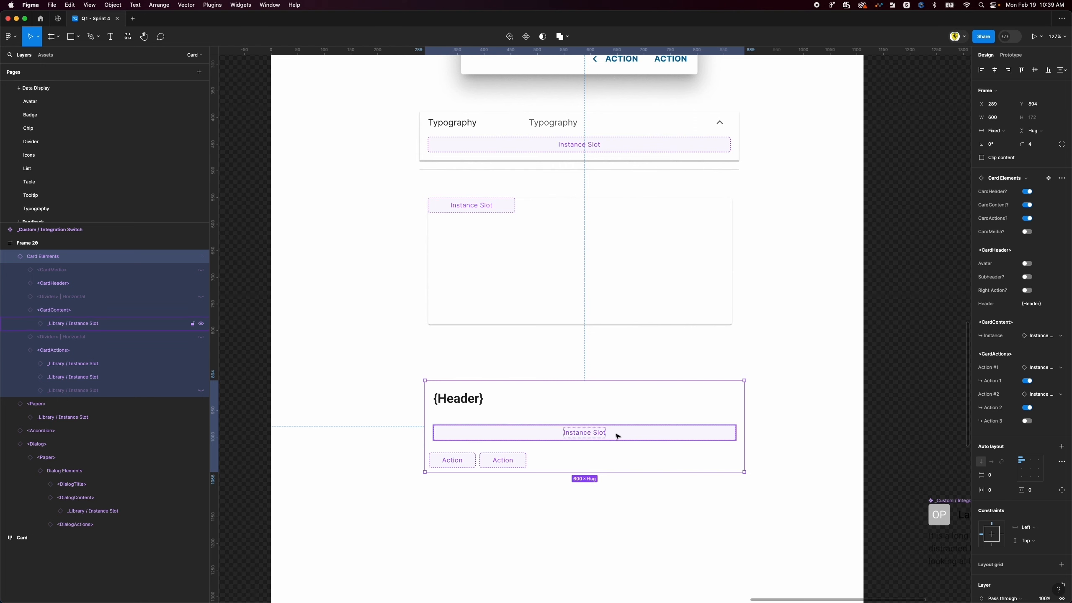
{"action": "double_click", "coordinate": [631, 425]}
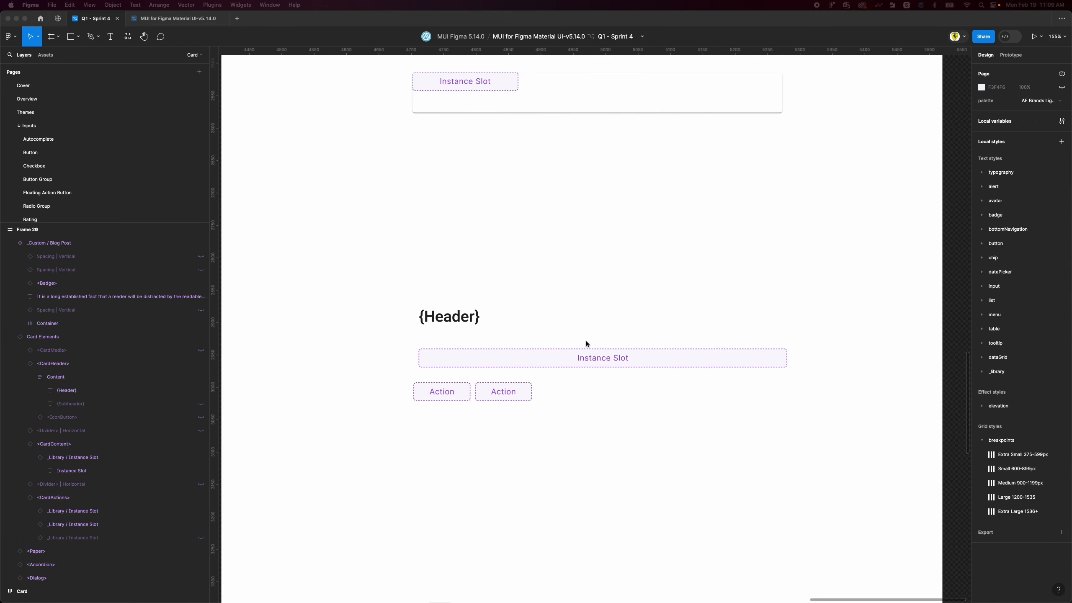
{"action": "left_click", "coordinate": [457, 324], "text": "super"}
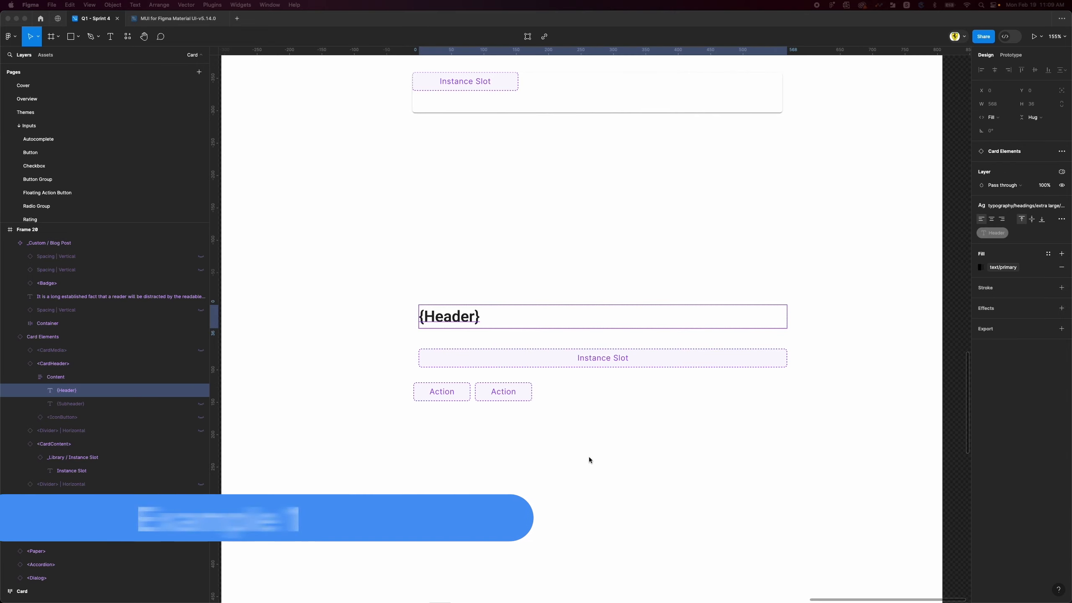
{"action": "left_click", "coordinate": [521, 361], "text": "super"}
{"action": "left_click", "coordinate": [574, 395]}
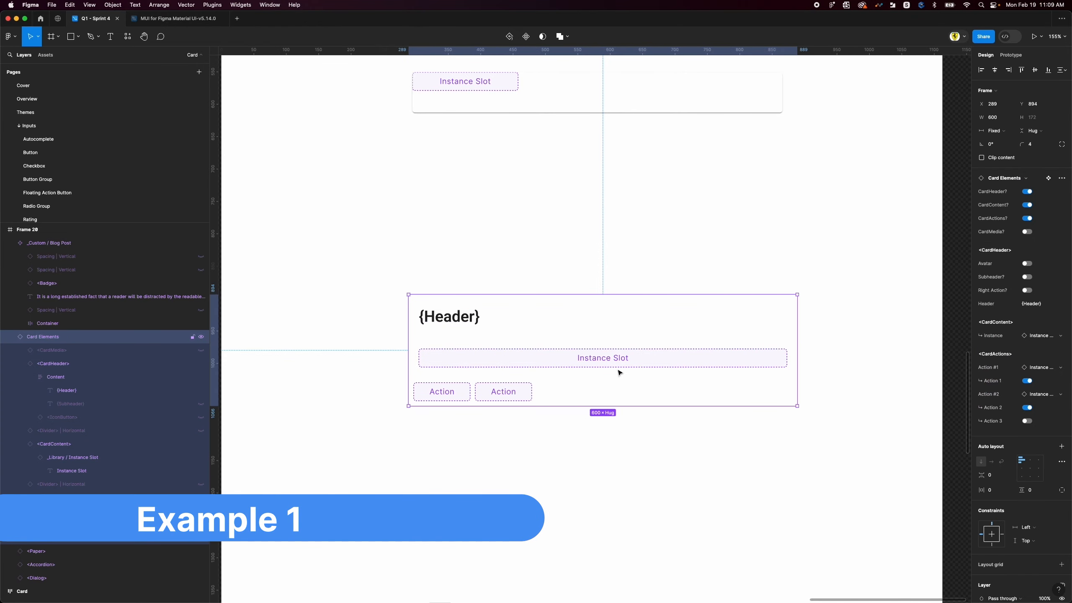
Swap the instance slot inside the card's CardContent for the <Typography> component
{"action": "double_click", "coordinate": [552, 350]}
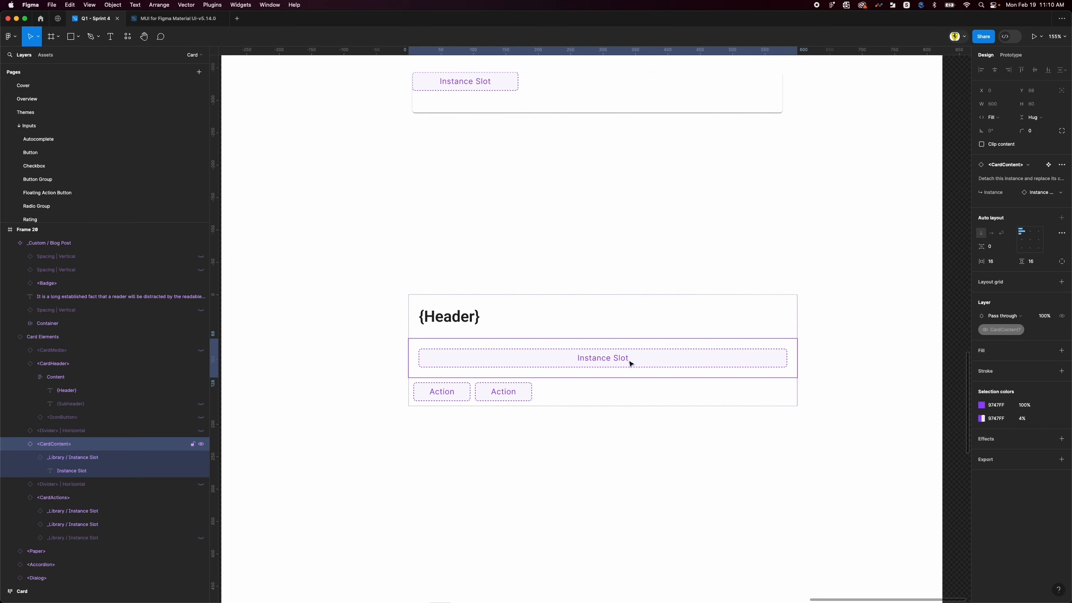
{"action": "left_click", "coordinate": [65, 459]}
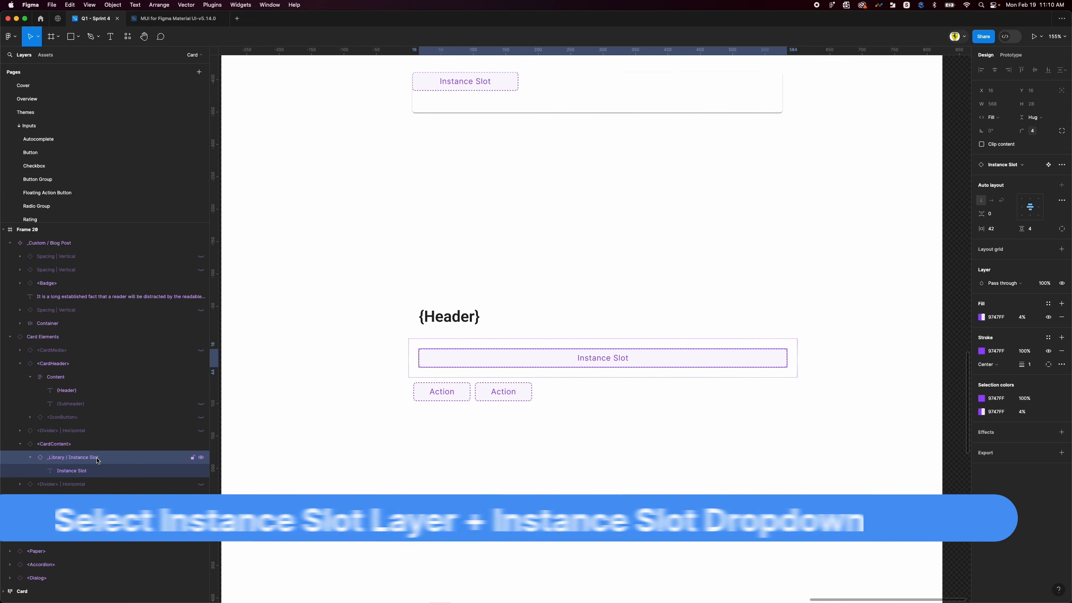
{"action": "left_click", "coordinate": [1011, 166]}
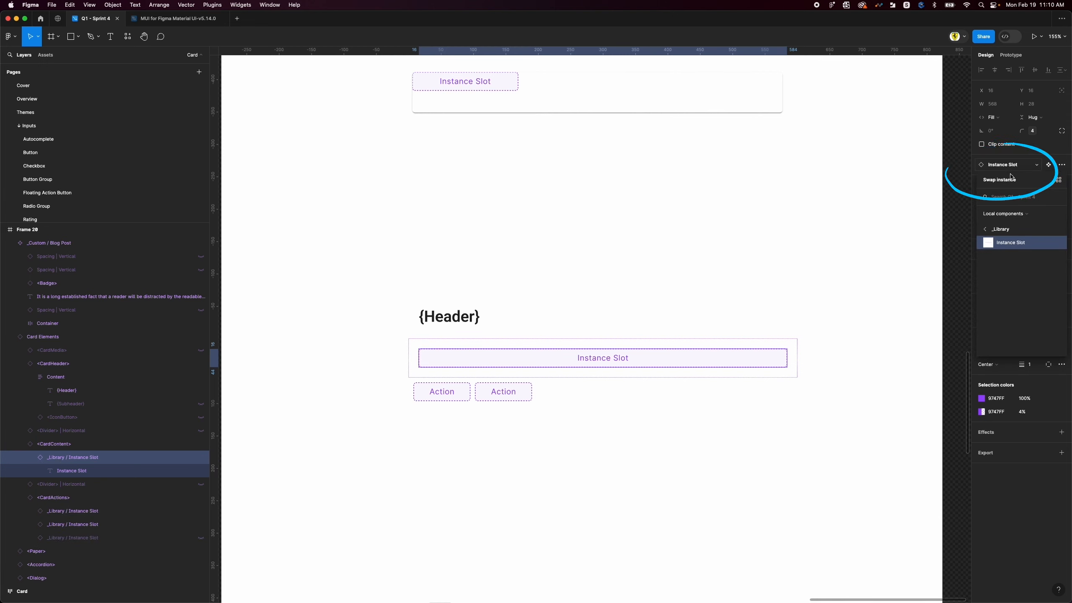
{"action": "type", "text": "typo"}
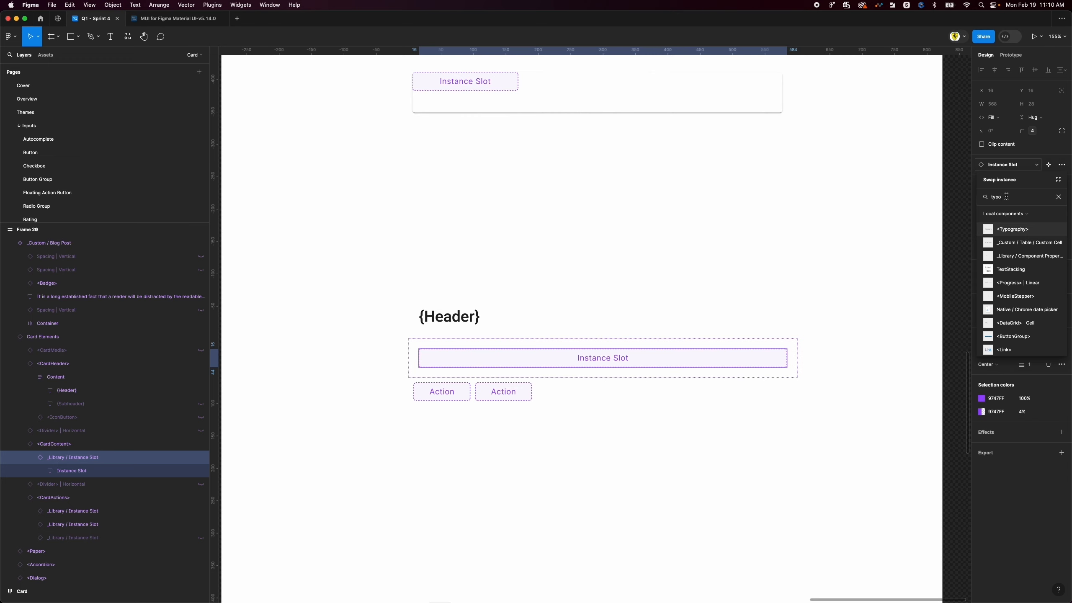
{"action": "left_click", "coordinate": [1013, 230]}
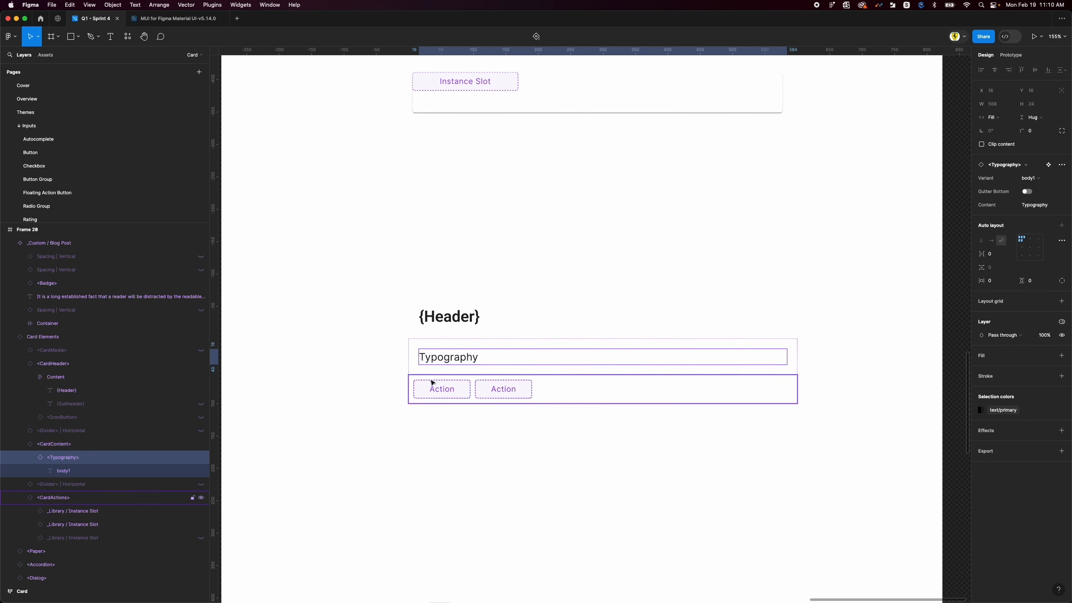
Copy the paragraph from the _Custom / Blog Post component and paste it over the card's Typography text
{"action": "scroll", "coordinate": [457, 362], "scroll_direction": "down", "scroll_amount": 3}
{"action": "left_click", "coordinate": [500, 529]}
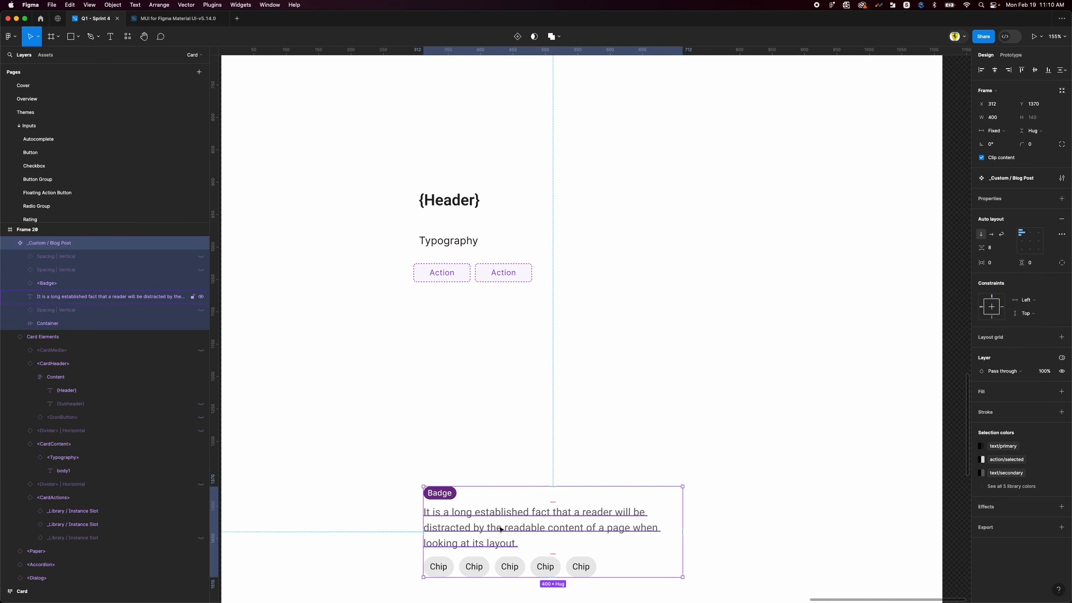
{"action": "double_click", "coordinate": [500, 529]}
{"action": "key", "text": "super+c"}
{"action": "scroll", "coordinate": [461, 329], "scroll_direction": "up", "scroll_amount": 2}
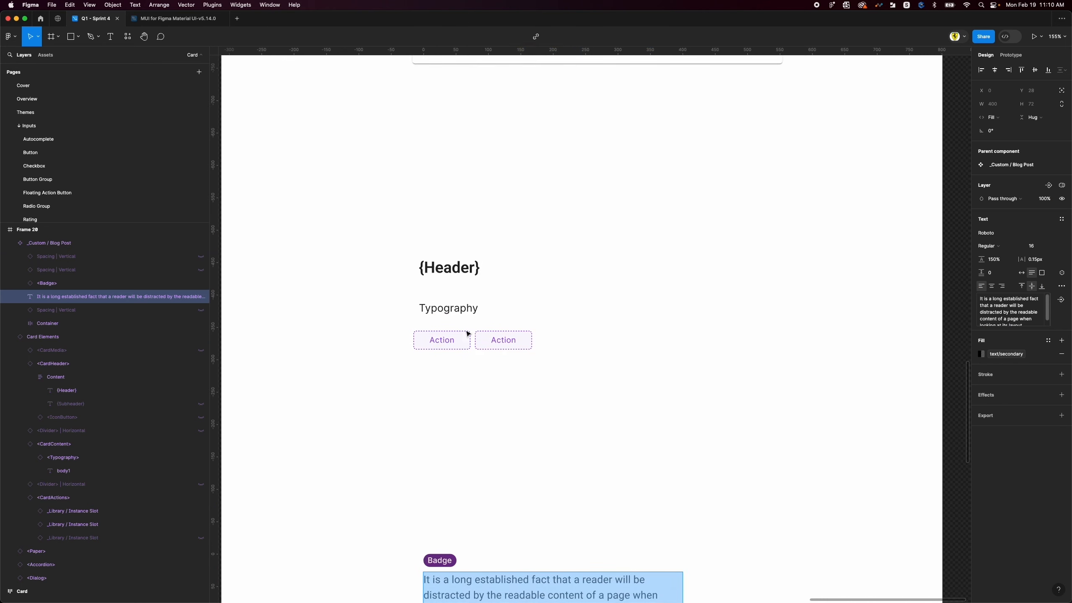
{"action": "double_click", "coordinate": [457, 305]}
{"action": "key", "text": "super+v"}
{"action": "key", "text": "Escape"}
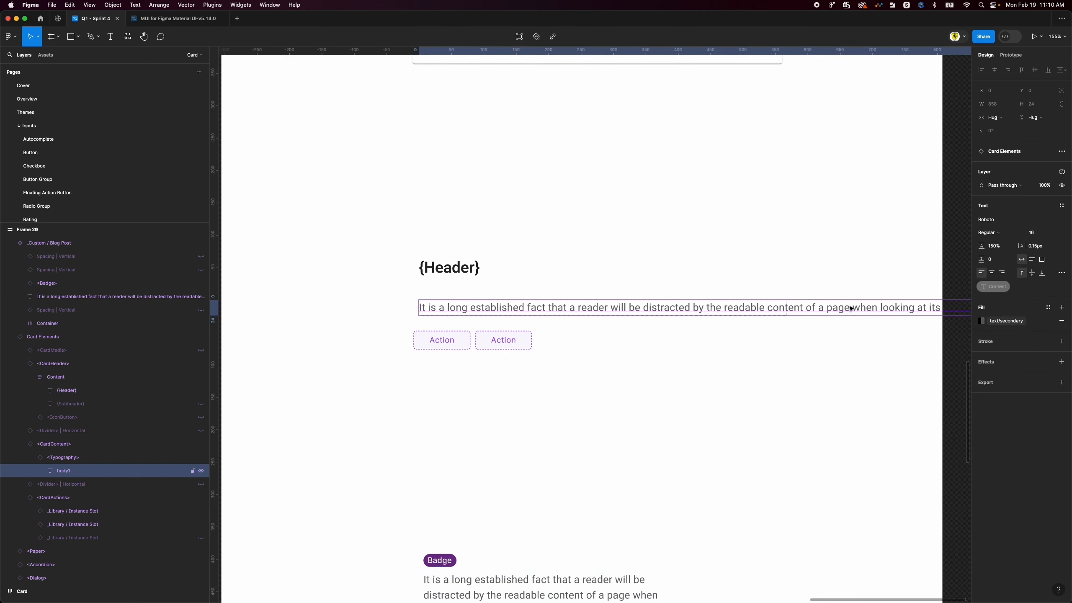
Set the horizontal resizing of the card's body text to Fill so it wraps within the card
{"action": "left_click", "coordinate": [992, 117]}
{"action": "left_click", "coordinate": [1004, 132]}
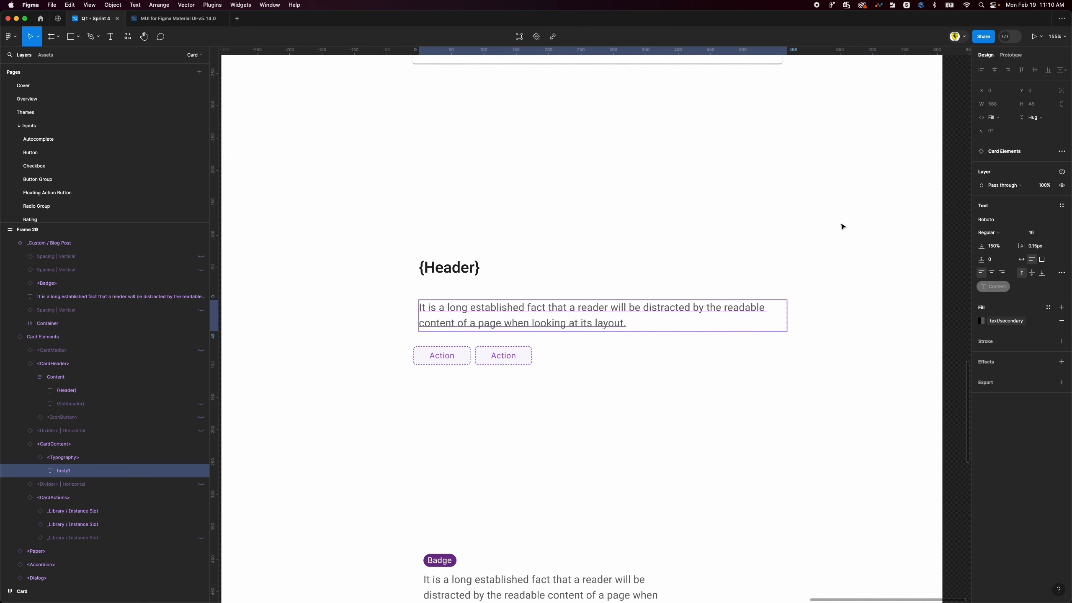
{"action": "left_click", "coordinate": [628, 436]}
{"action": "left_click", "coordinate": [497, 265]}
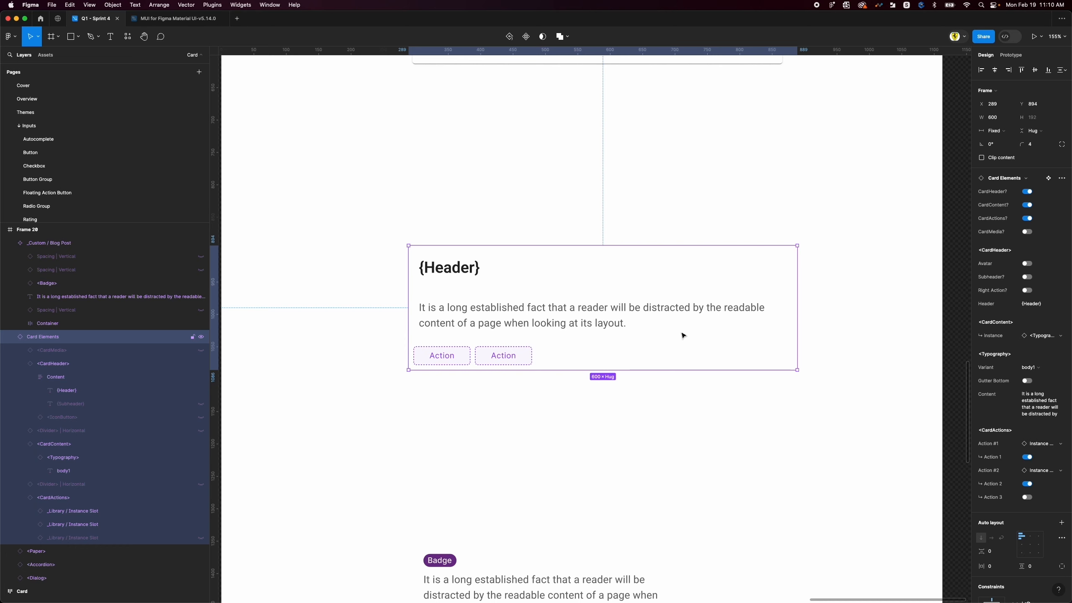
{"action": "left_click", "coordinate": [617, 437]}
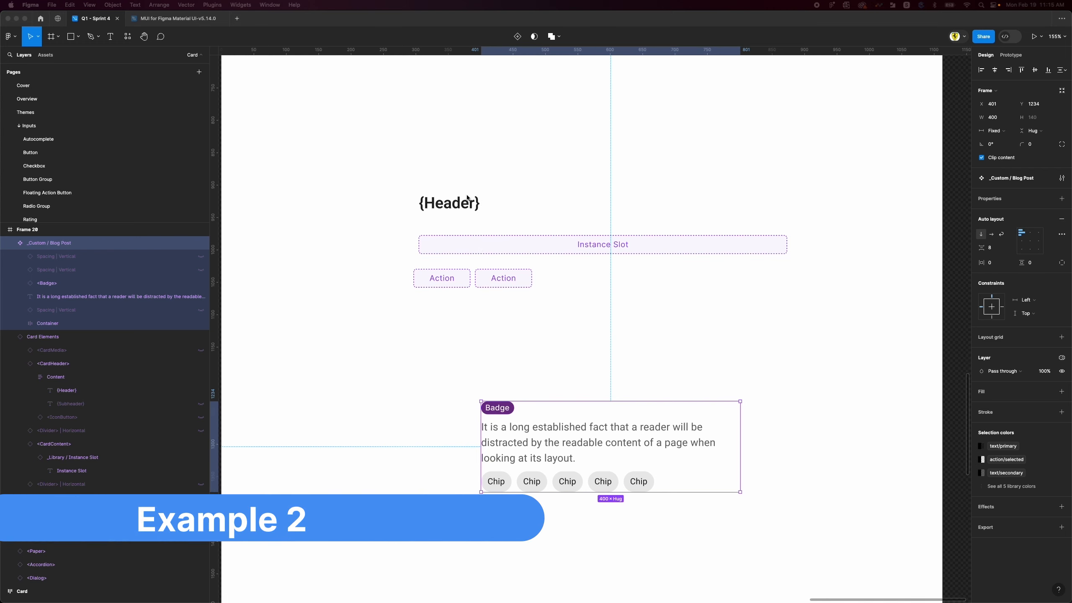
Swap the instance slot in the second example's CardContent for the _Custom / Blog Post component
{"action": "left_click", "coordinate": [485, 211]}
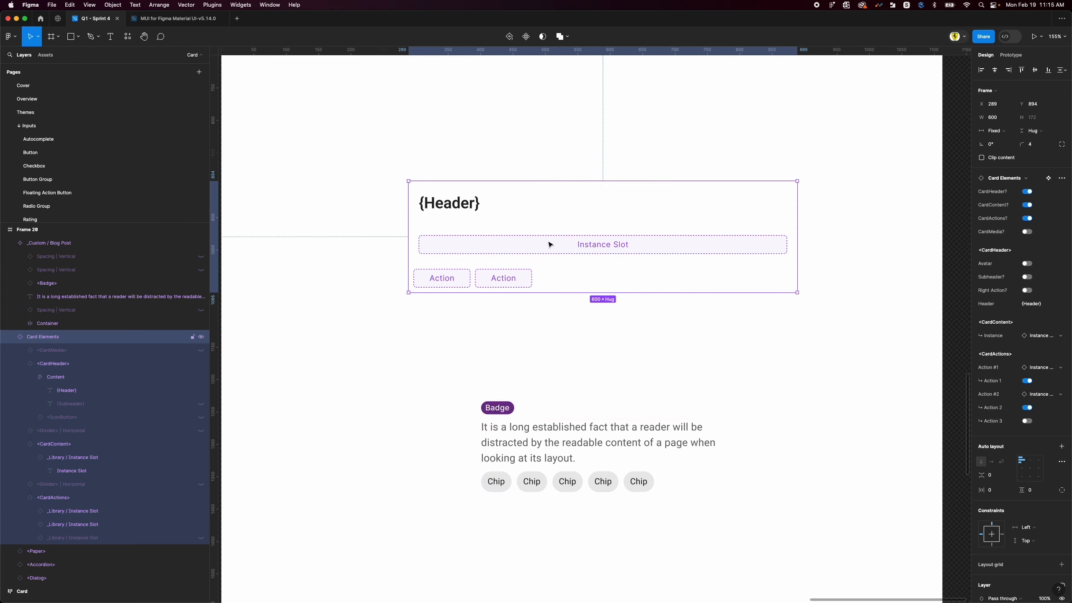
{"action": "left_click", "coordinate": [557, 438]}
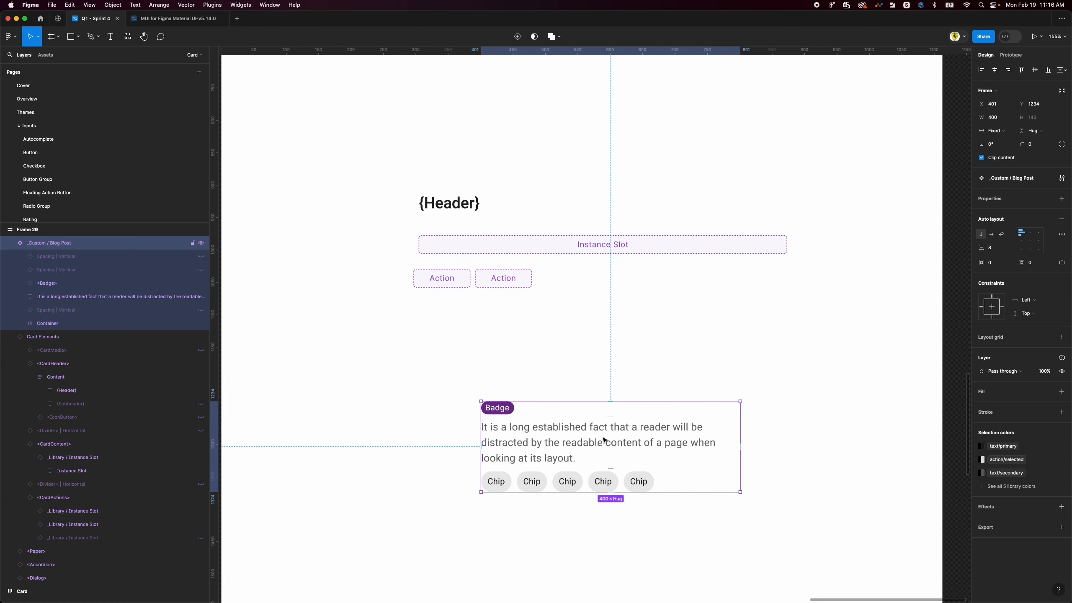
{"action": "left_click", "coordinate": [653, 240], "text": "super"}
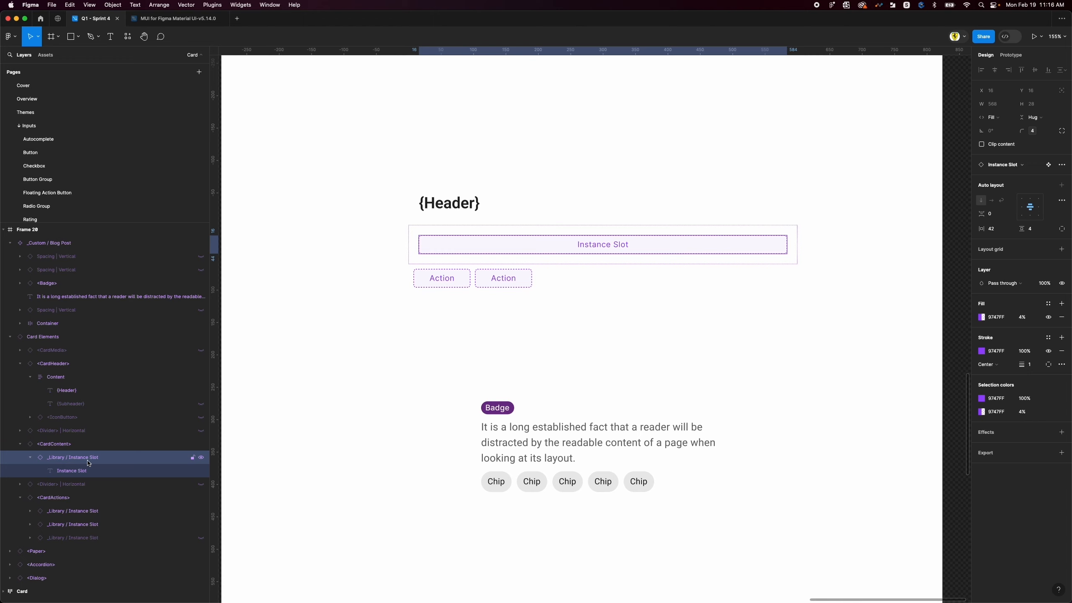
{"action": "left_click", "coordinate": [1022, 166]}
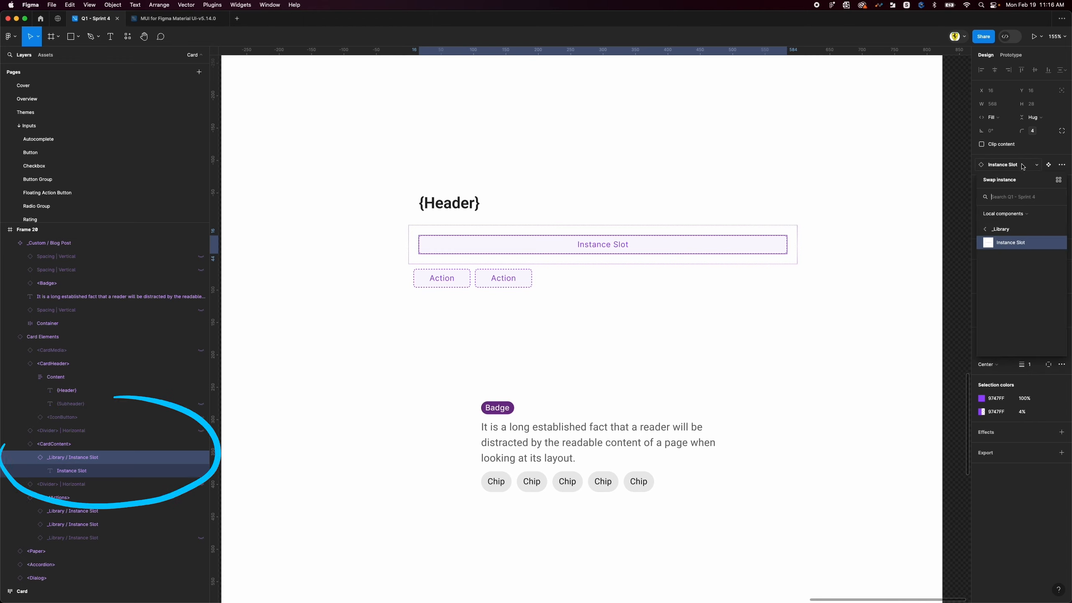
{"action": "left_click", "coordinate": [1007, 198]}
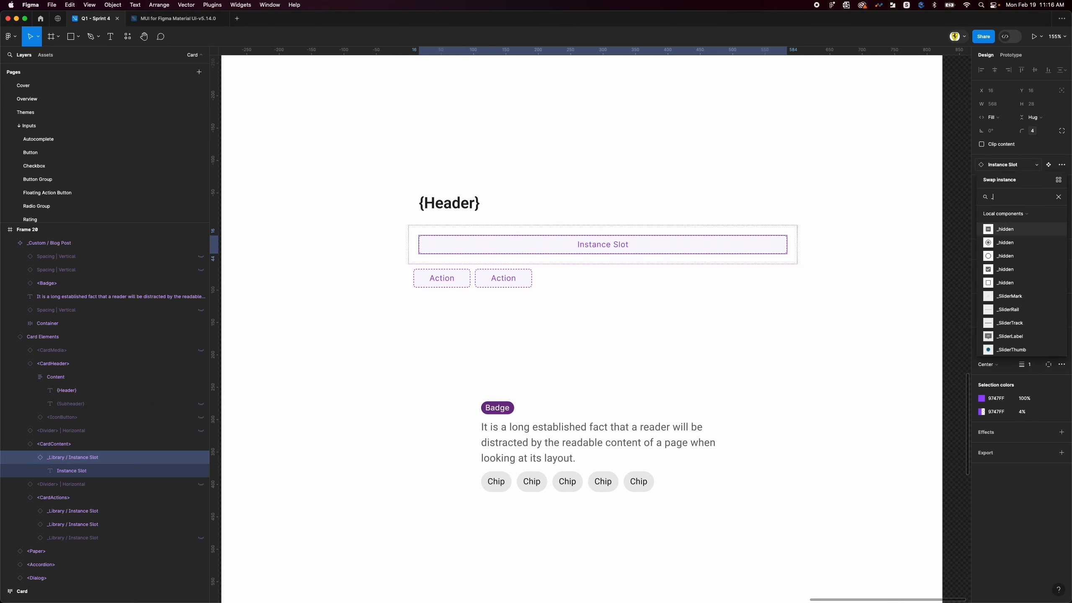
{"action": "type", "text": "_custom"}
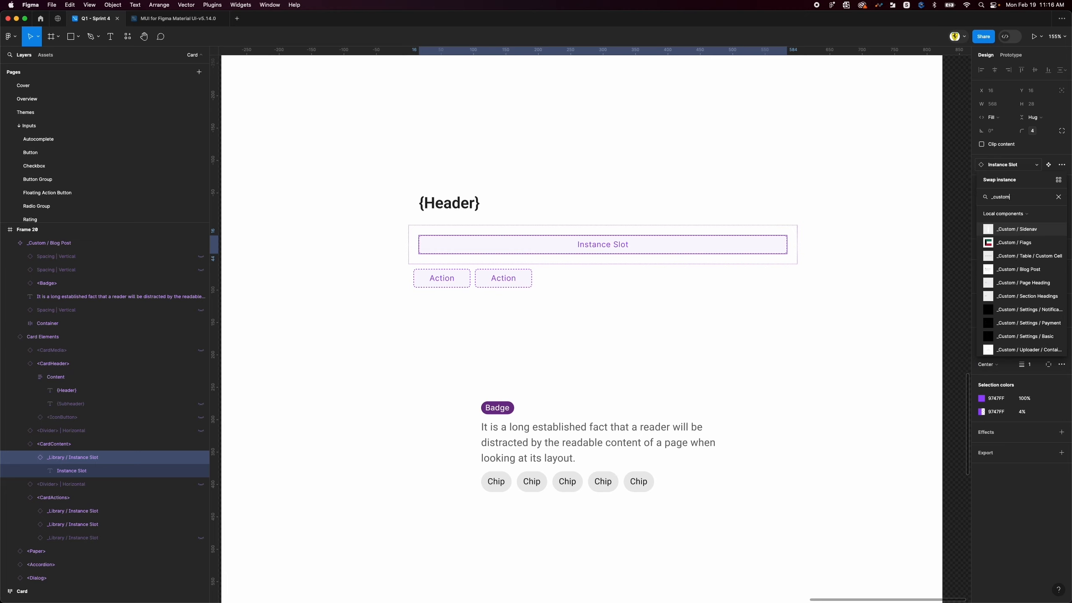
{"action": "left_click", "coordinate": [1022, 273]}
{"action": "left_click", "coordinate": [586, 385]}
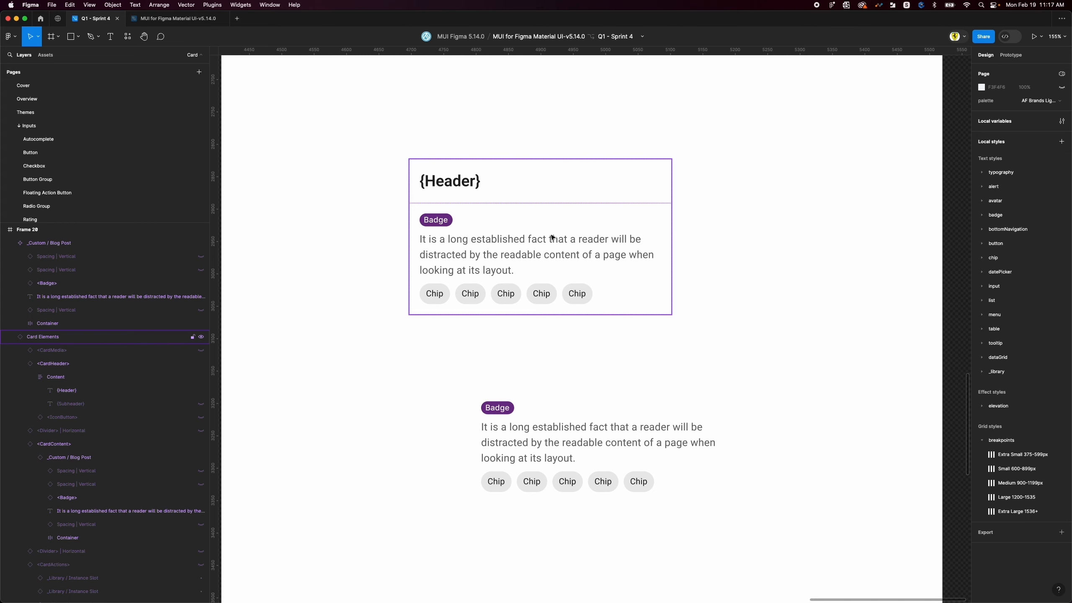
{"action": "scroll", "coordinate": [589, 333], "scroll_direction": "down", "scroll_amount": 5}
{"action": "scroll", "coordinate": [589, 333], "scroll_direction": "up", "scroll_amount": 3}
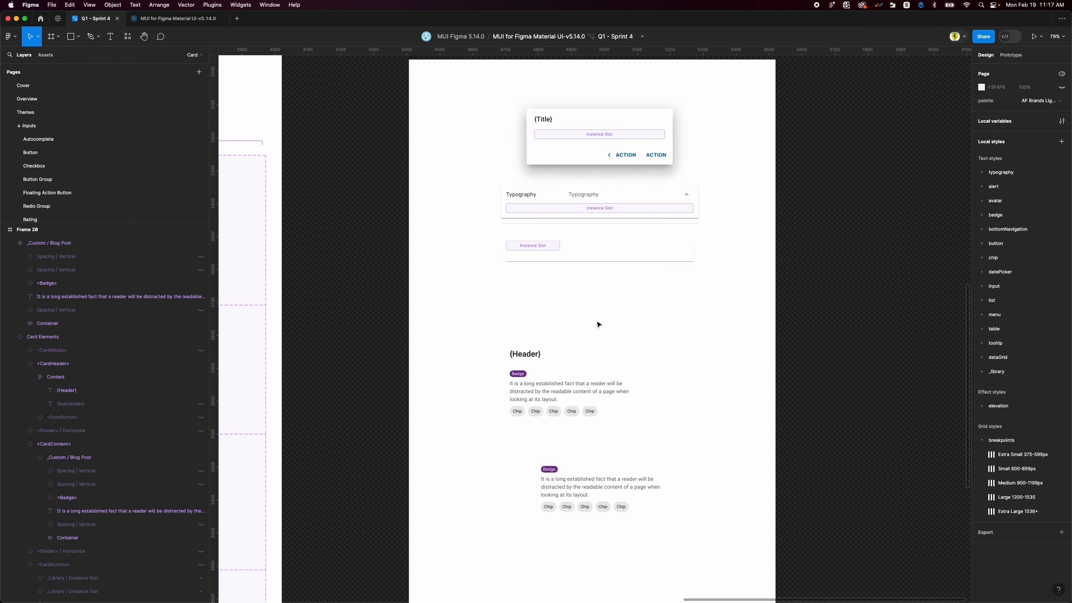
{"action": "scroll", "coordinate": [578, 401], "scroll_direction": "up", "scroll_amount": 4}
{"action": "scroll", "coordinate": [579, 399], "scroll_direction": "up", "scroll_amount": 2}
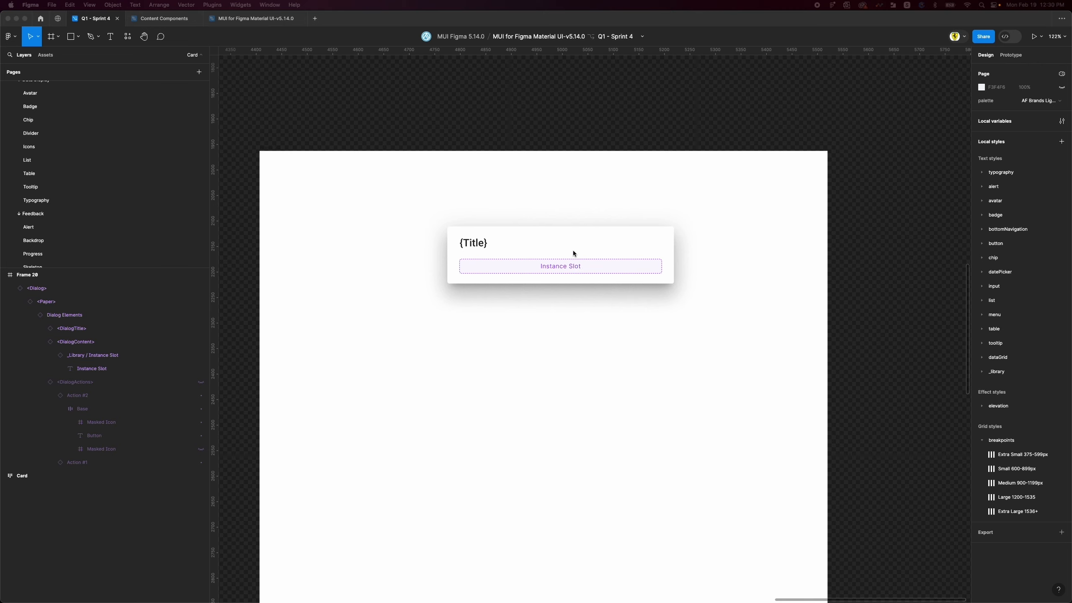
Swap the instance slot inside the dialog's DialogContent for the _Custom / Forms / Double Column component
{"action": "left_click", "coordinate": [567, 266], "text": "super"}
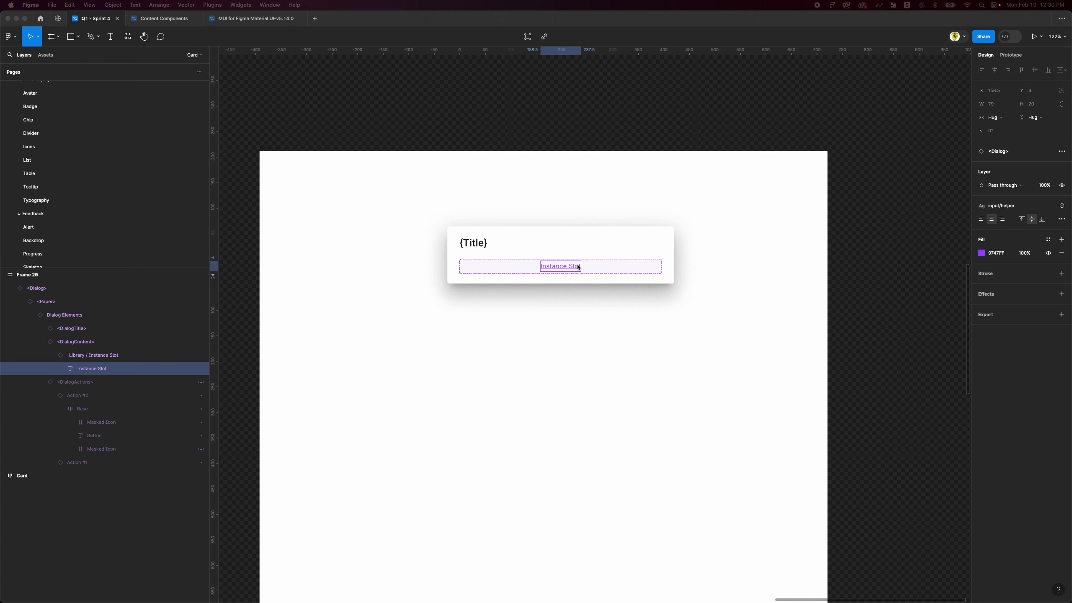
{"action": "left_click", "coordinate": [653, 268]}
{"action": "left_click", "coordinate": [117, 354]}
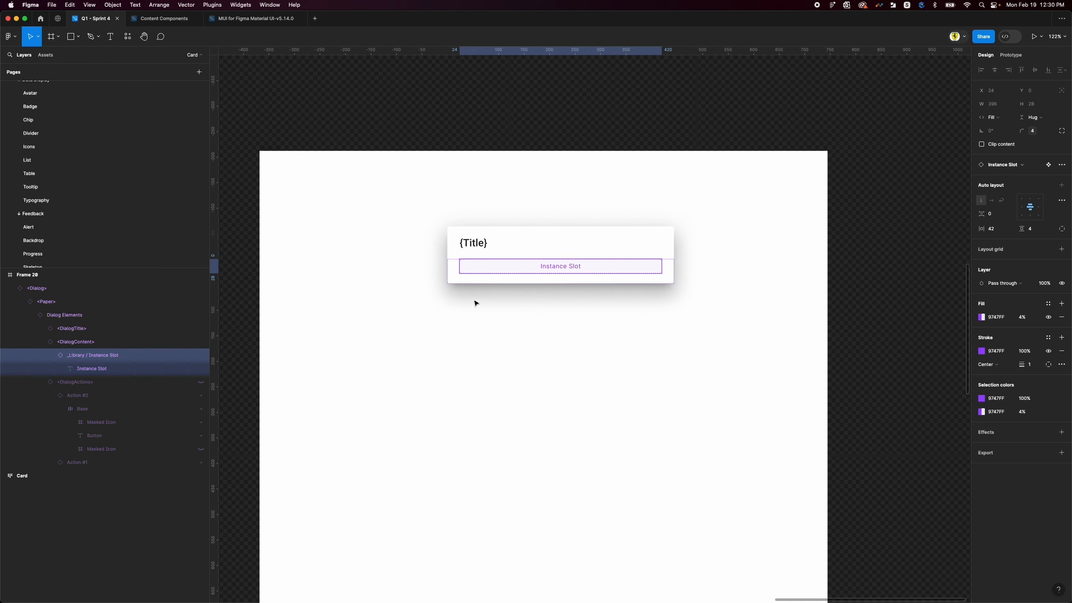
{"action": "left_click", "coordinate": [1035, 165]}
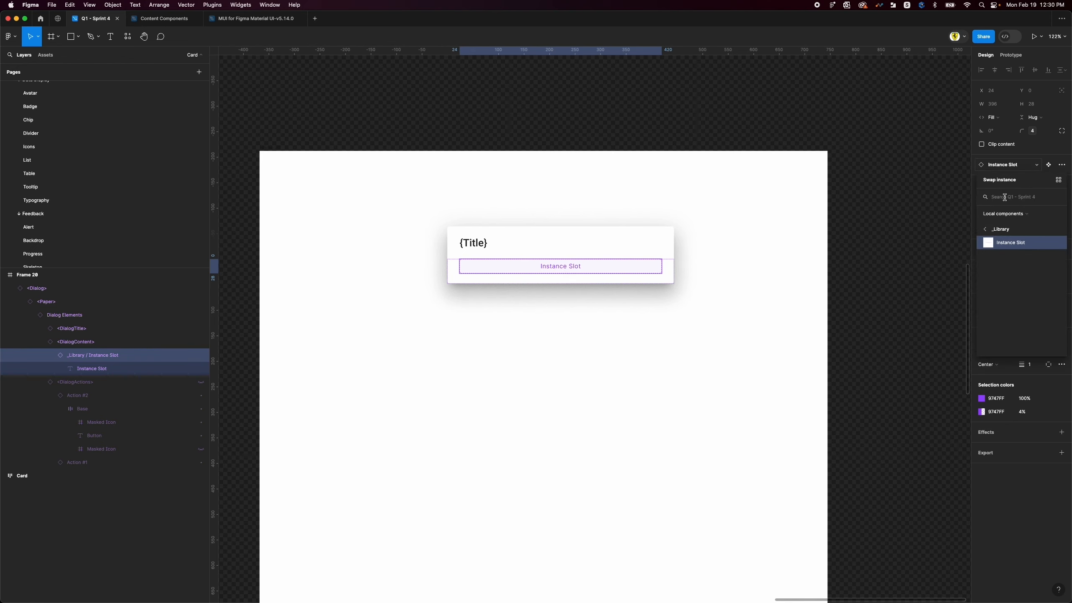
{"action": "type", "text": "_custom"}
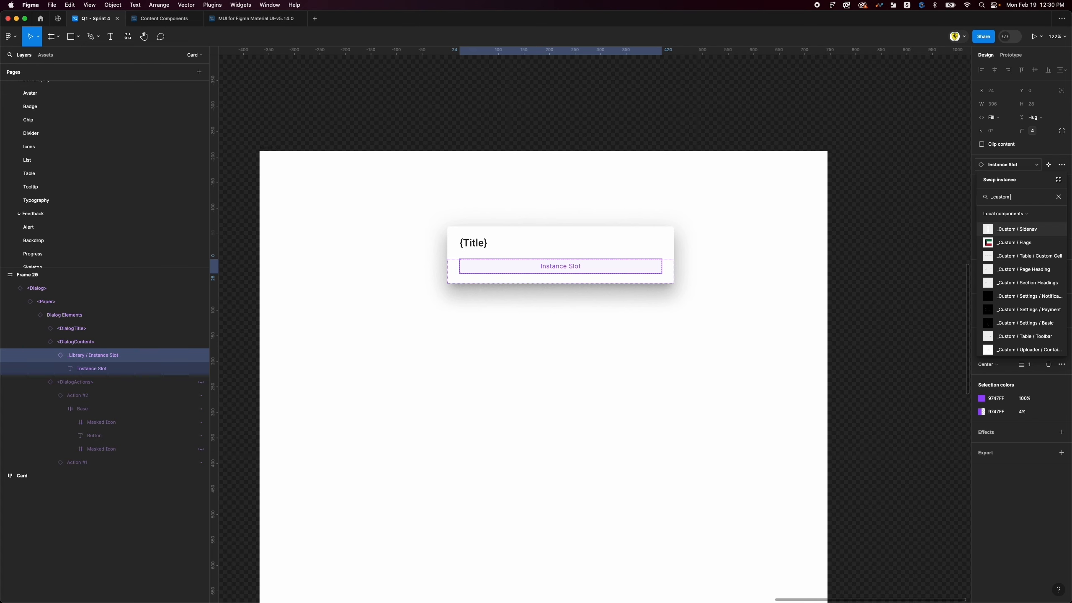
{"action": "type", "text": " double colum"}
{"action": "left_click", "coordinate": [1028, 229]}
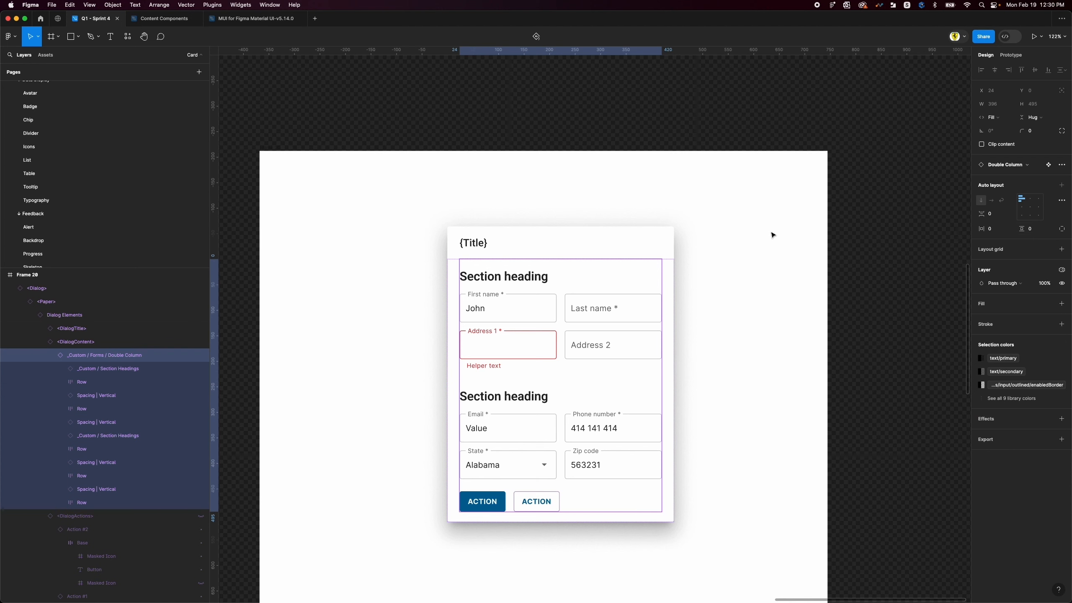
{"action": "left_click", "coordinate": [687, 299]}
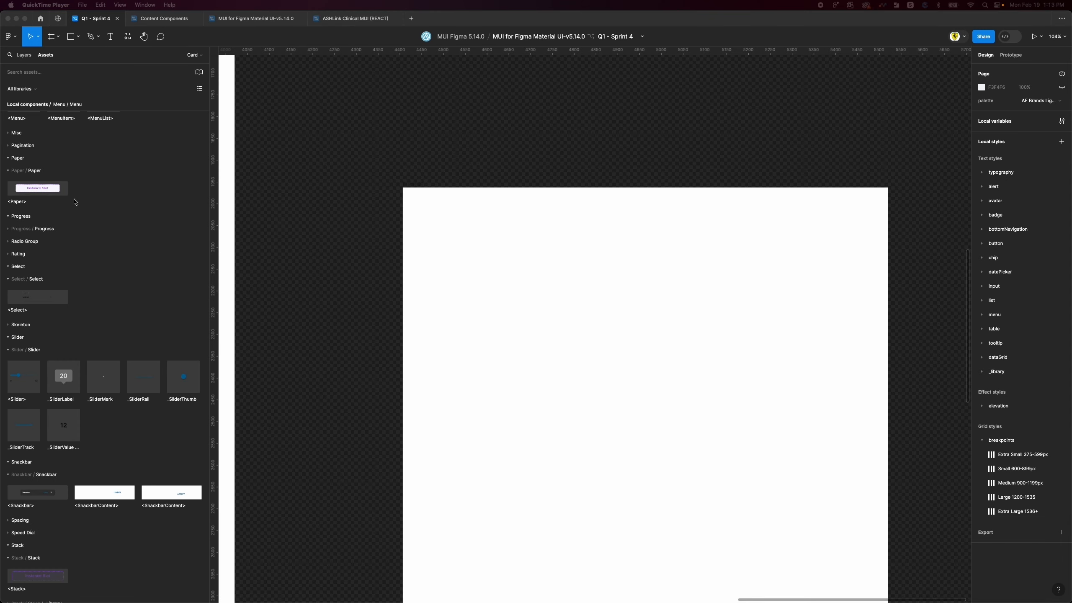
Place a <Paper> component on the empty white frame and enlarge it to about 435 × 170
{"action": "left_click_drag", "start_coordinate": [35, 189], "coordinate": [639, 411]}
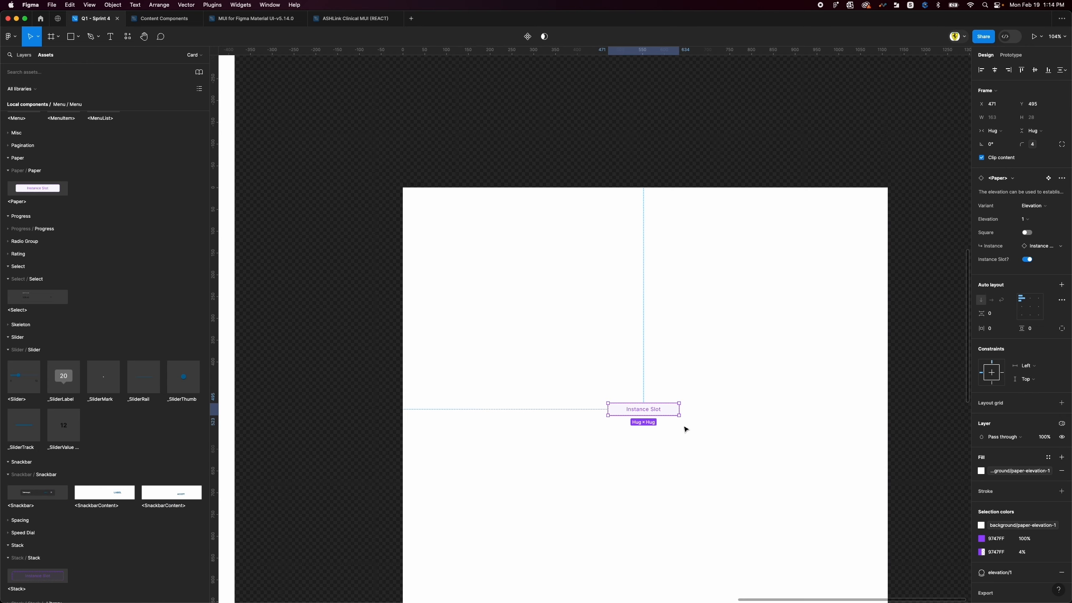
{"action": "left_click_drag", "start_coordinate": [680, 416], "coordinate": [802, 480]}
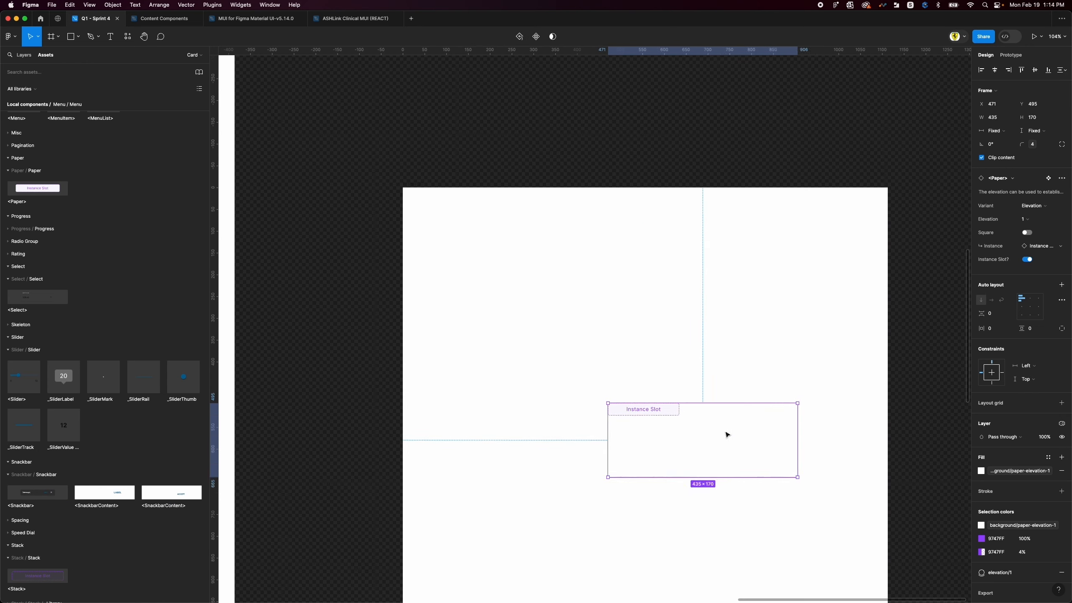
Swap the Paper's instance slot for the _Custom / Settings / Payment component and set its vertical resizing to Fill container
{"action": "left_click", "coordinate": [666, 410]}
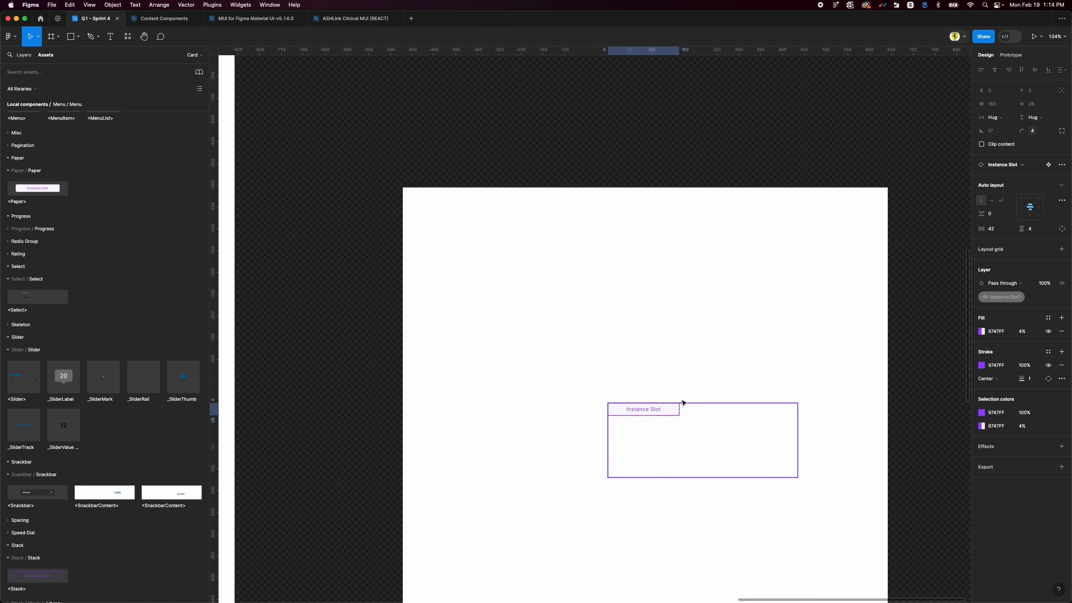
{"action": "left_click", "coordinate": [1015, 164]}
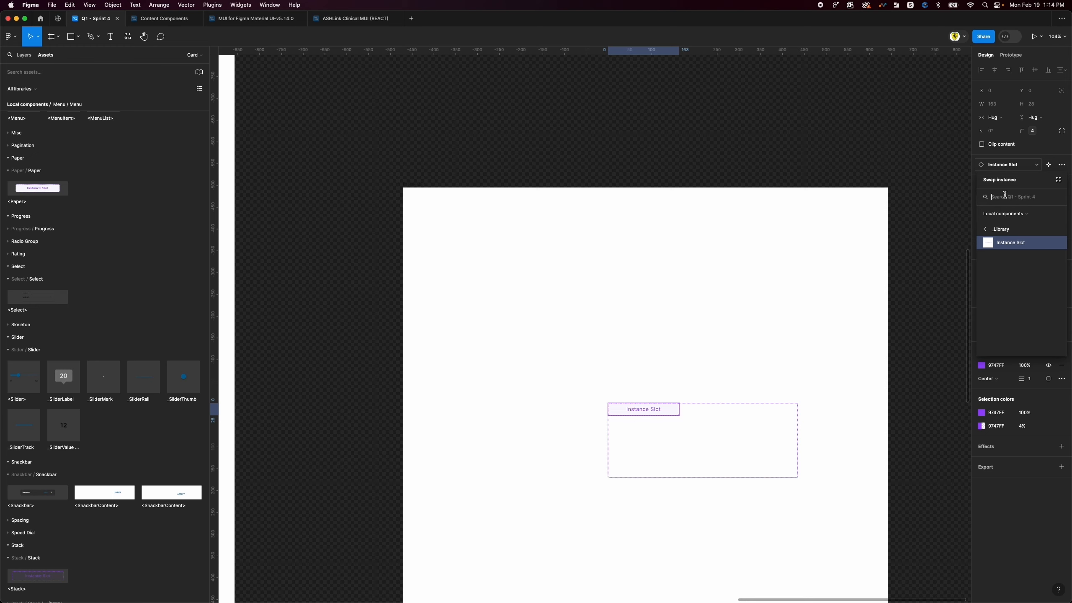
{"action": "type", "text": "_custom"}
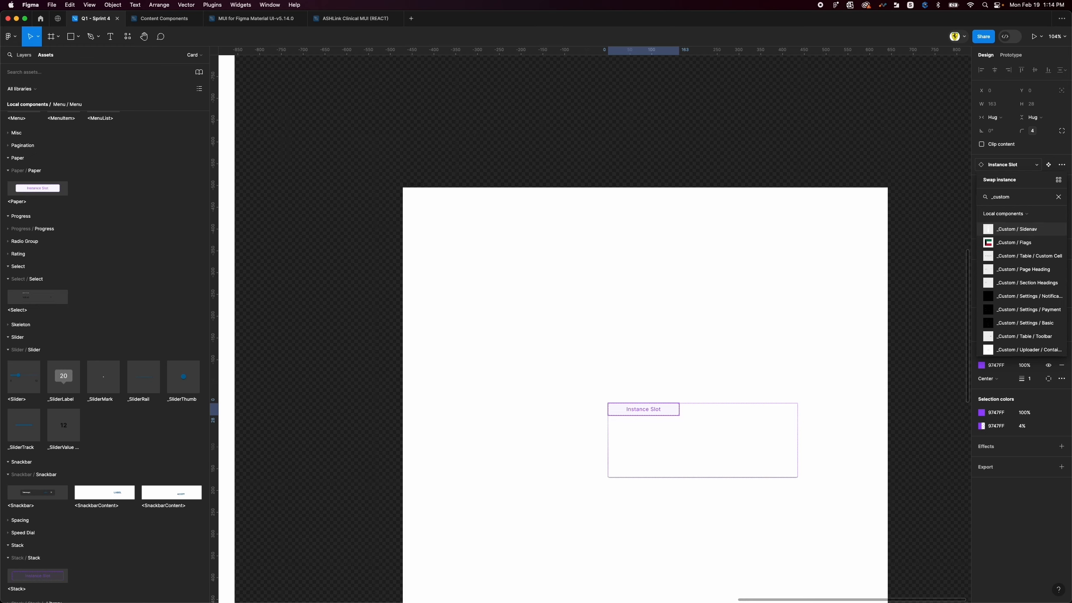
{"action": "left_click", "coordinate": [1021, 311]}
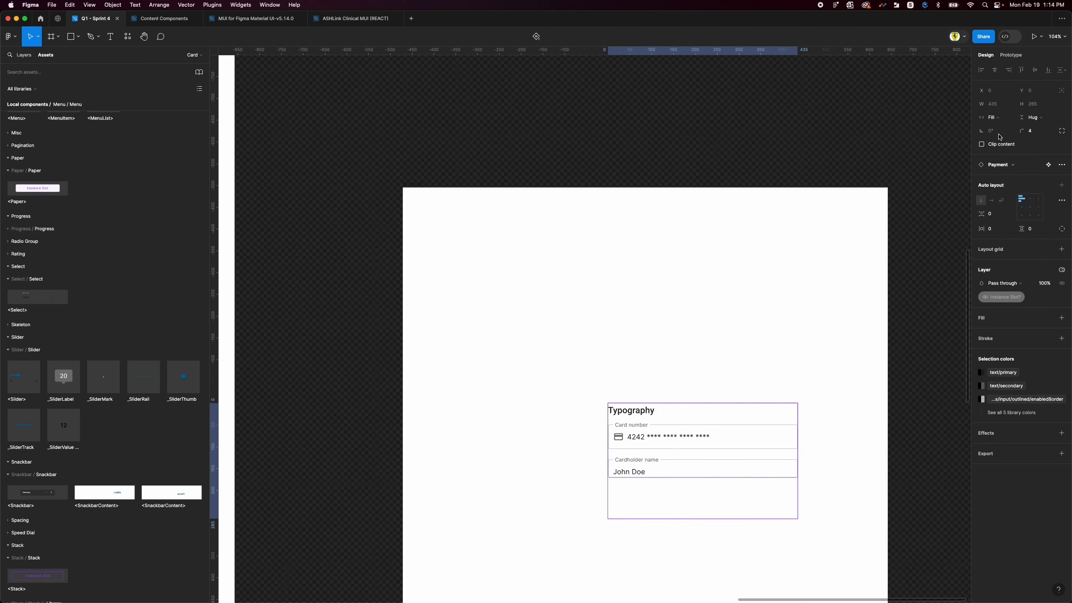
{"action": "left_click", "coordinate": [1034, 117]}
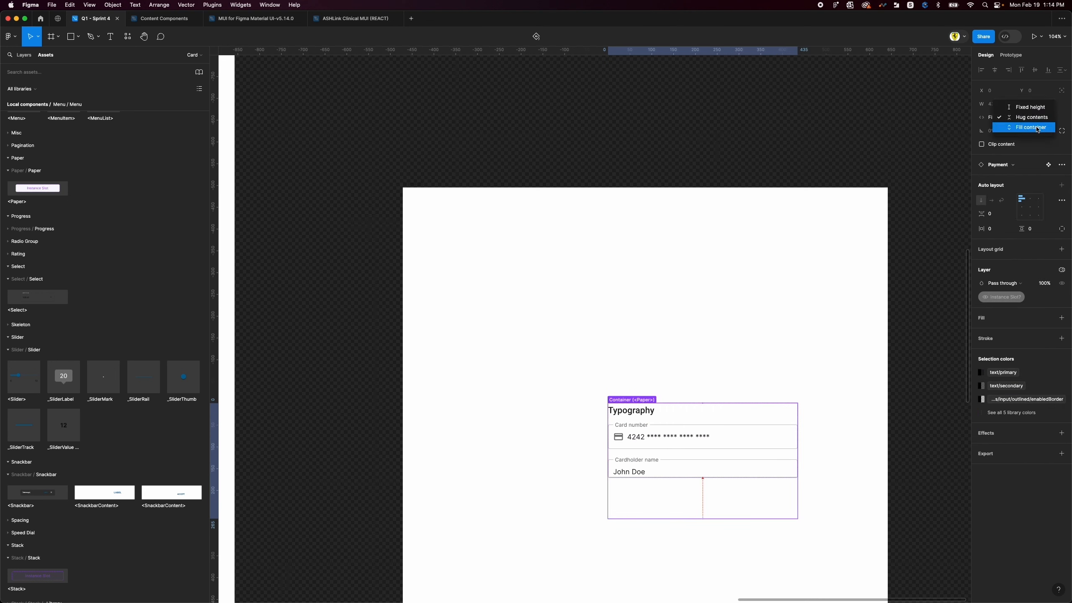
{"action": "left_click", "coordinate": [1033, 129]}
{"action": "left_click", "coordinate": [729, 526]}
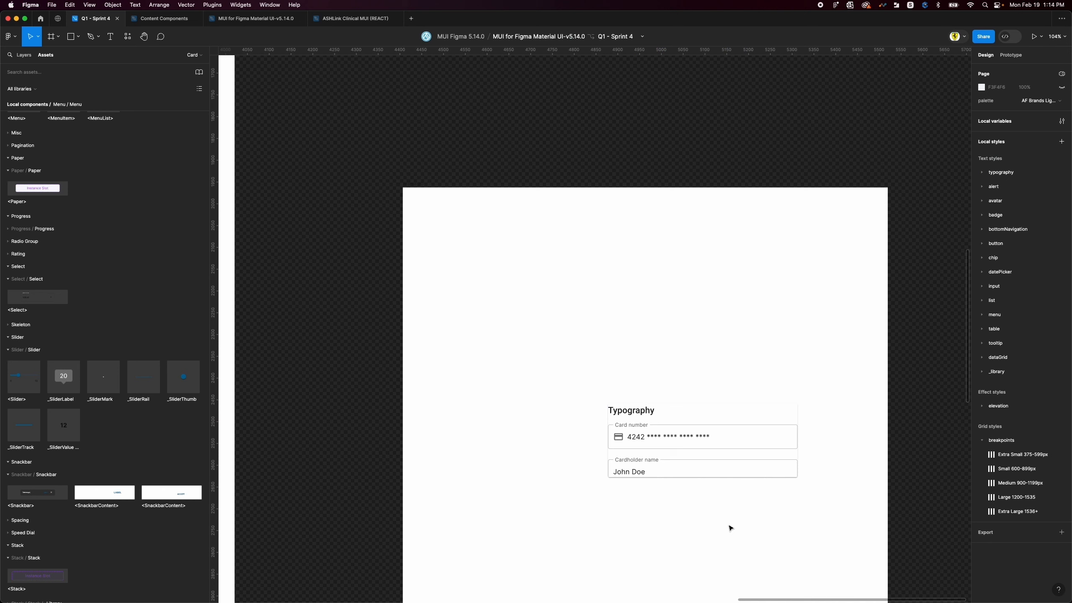
Examine how the Payment component is nested inside the Paper in the layer structure and on the canvas
{"action": "left_click", "coordinate": [735, 443]}
{"action": "key", "text": "alt+1"}
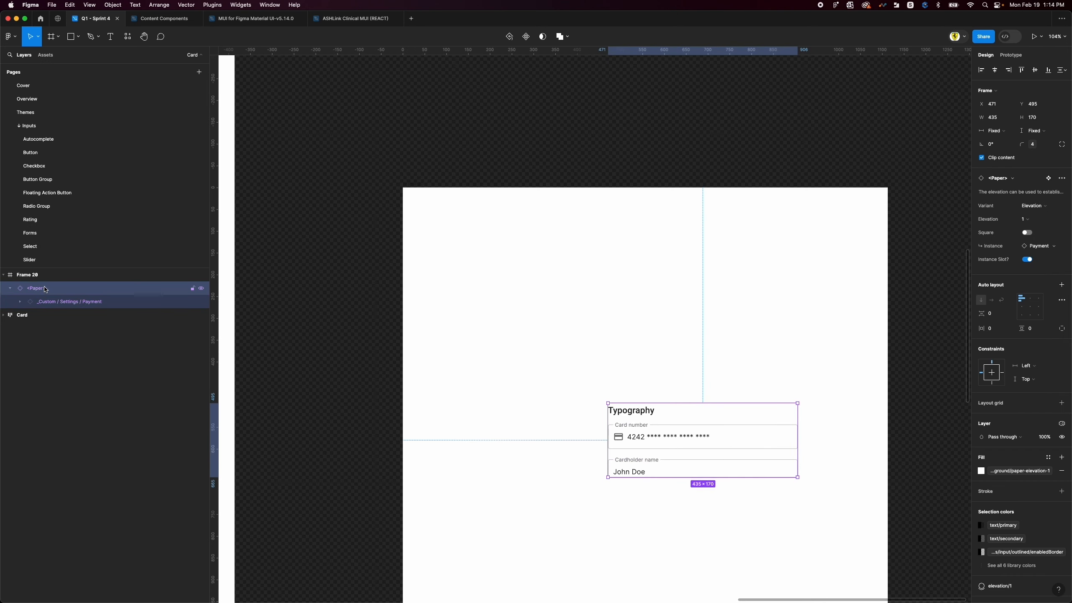
{"action": "left_click", "coordinate": [87, 304]}
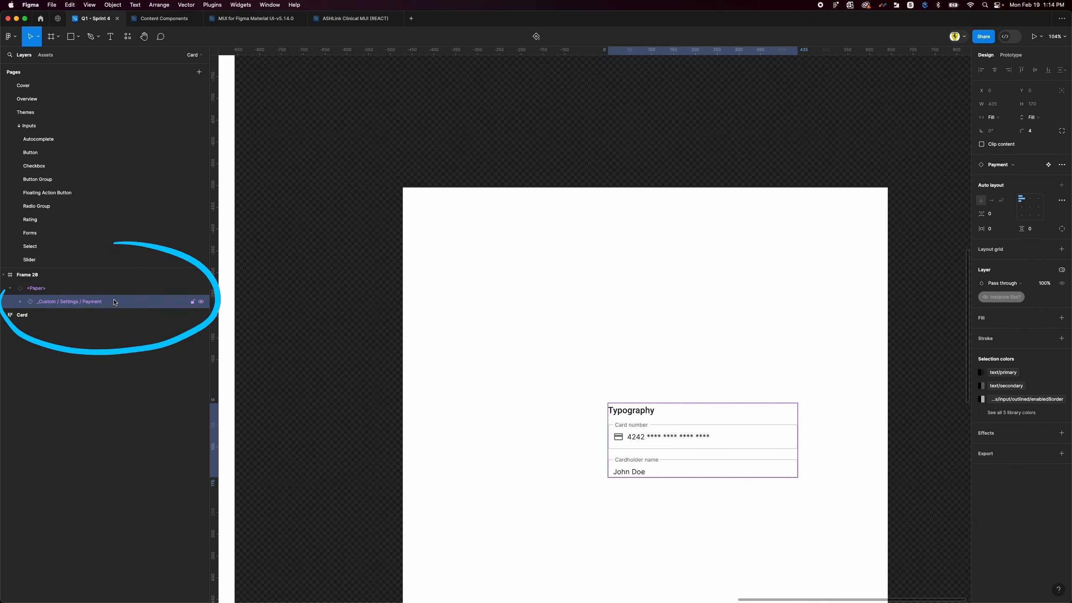
{"action": "key", "text": "Escape"}
{"action": "scroll", "coordinate": [743, 445], "scroll_direction": "up", "scroll_amount": 5}
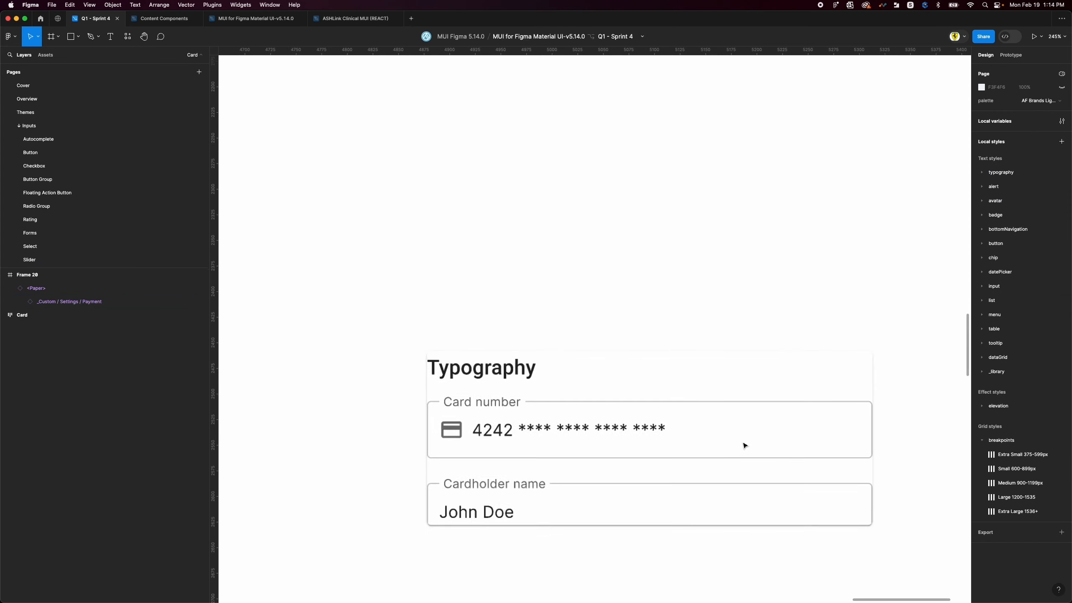
{"action": "scroll", "coordinate": [745, 446], "scroll_direction": "down", "scroll_amount": 1}
Move the Paper instance within its frame to about X 368, Y 519
{"action": "left_click", "coordinate": [743, 445]}
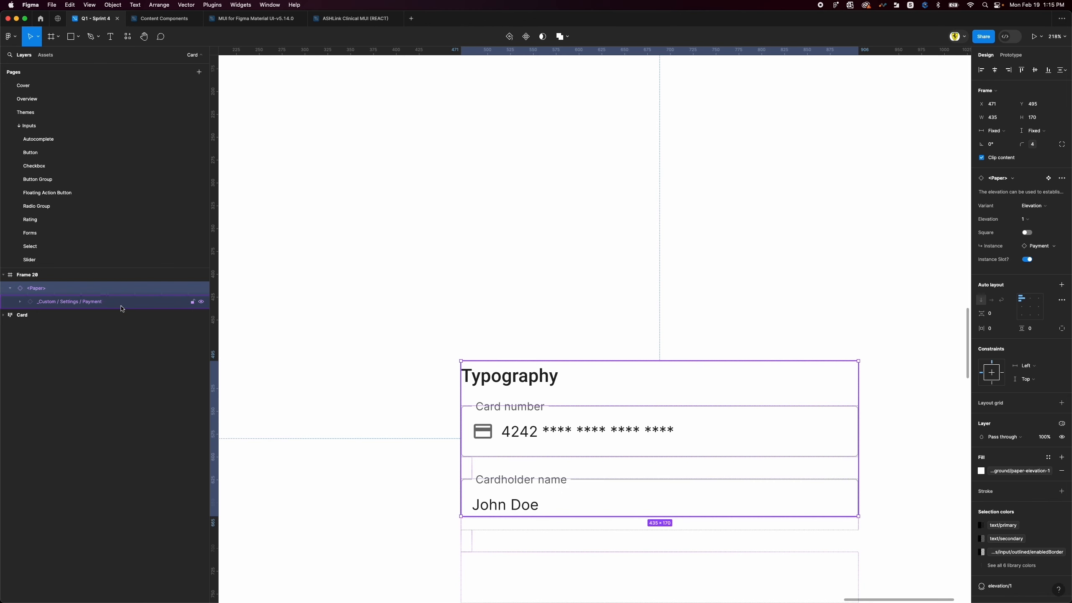
{"action": "scroll", "coordinate": [627, 342], "scroll_direction": "down", "scroll_amount": 5}
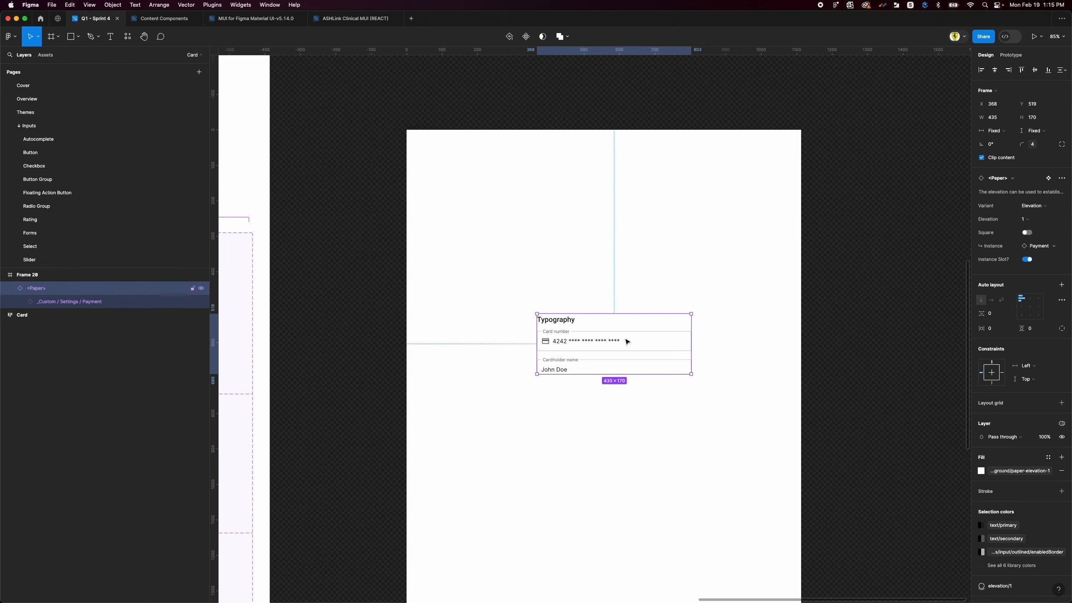
{"action": "scroll", "coordinate": [593, 333], "scroll_direction": "up", "scroll_amount": 3}
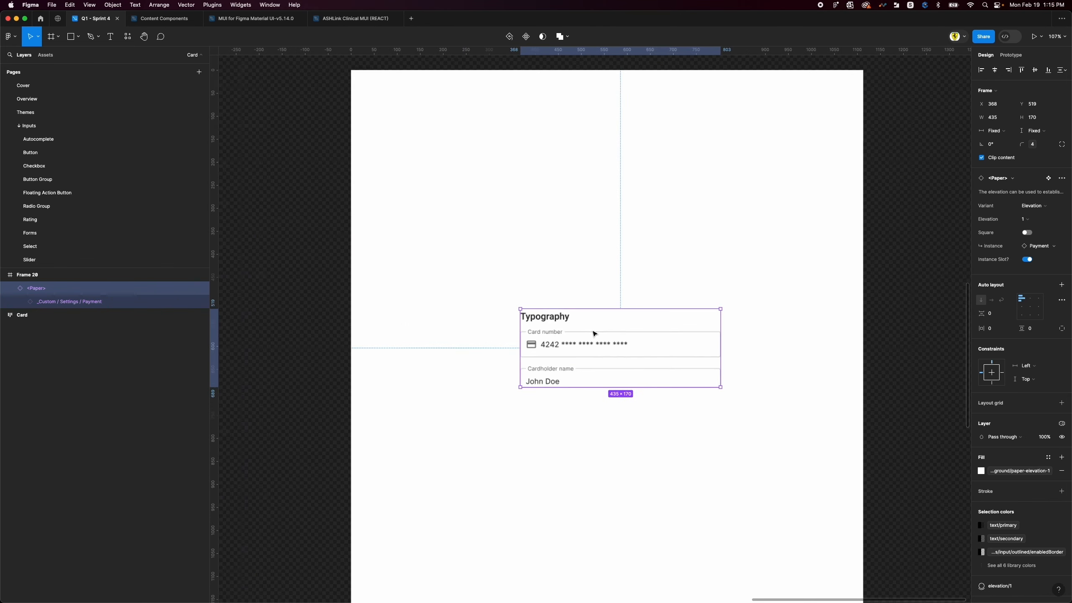
{"action": "left_click", "coordinate": [561, 441]}
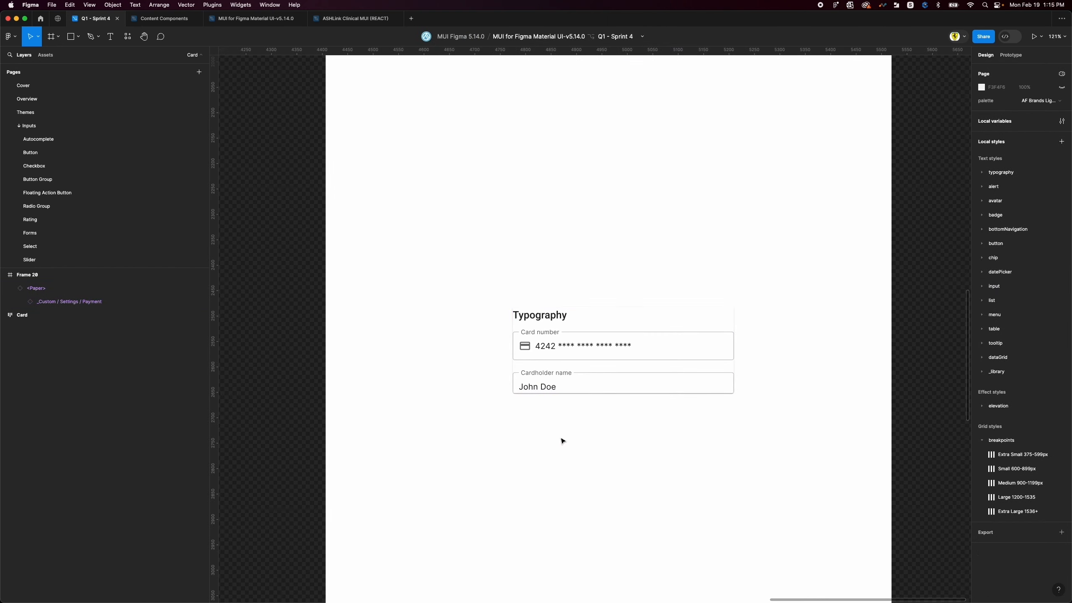